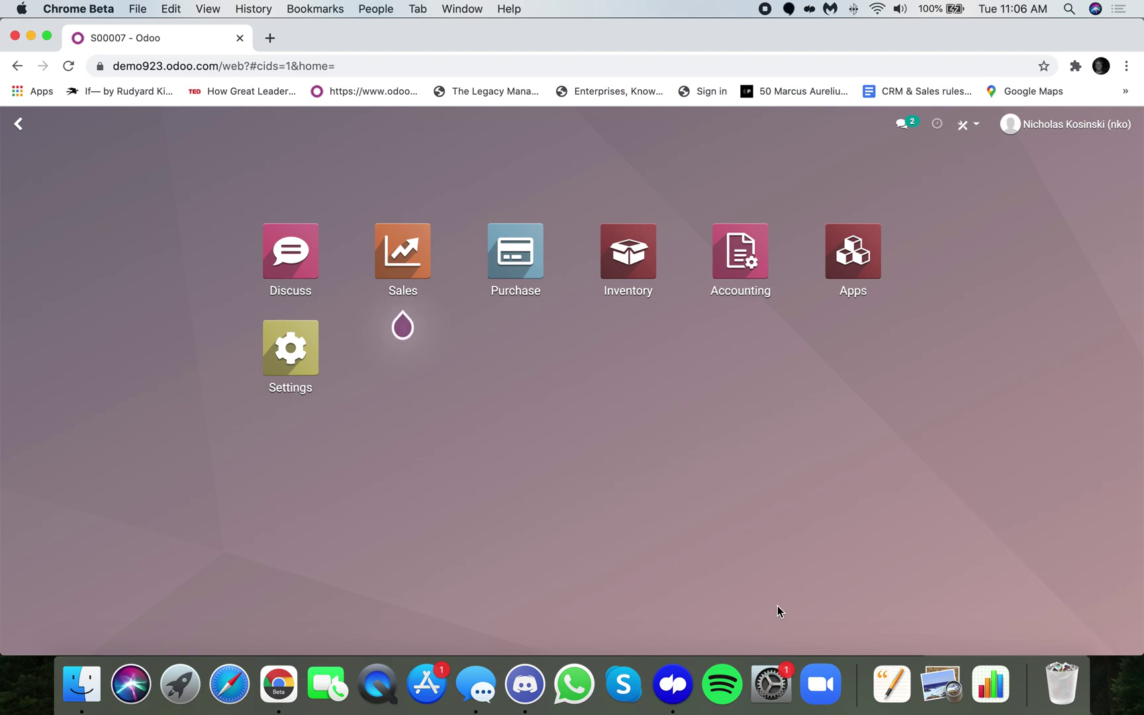
Step: Search general settings for the landed cost and margin options, then check Sales configuration
left_click(304, 390)
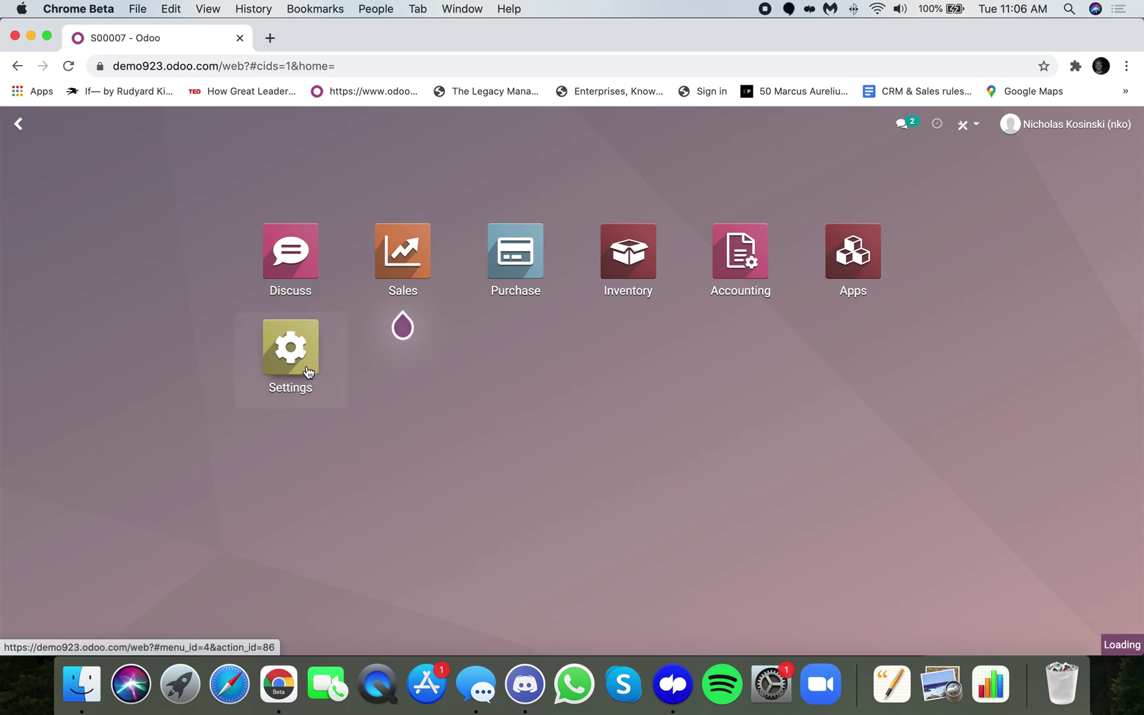
type("landed")
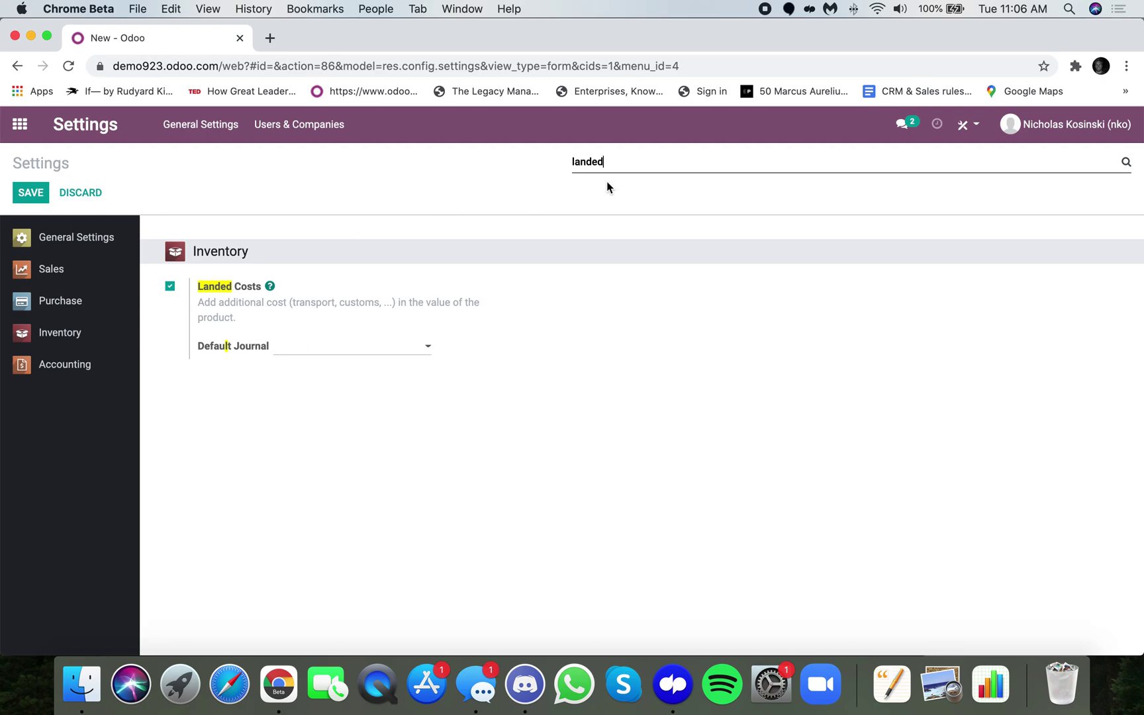
left_click_drag(605, 164, 524, 157)
type("margi")
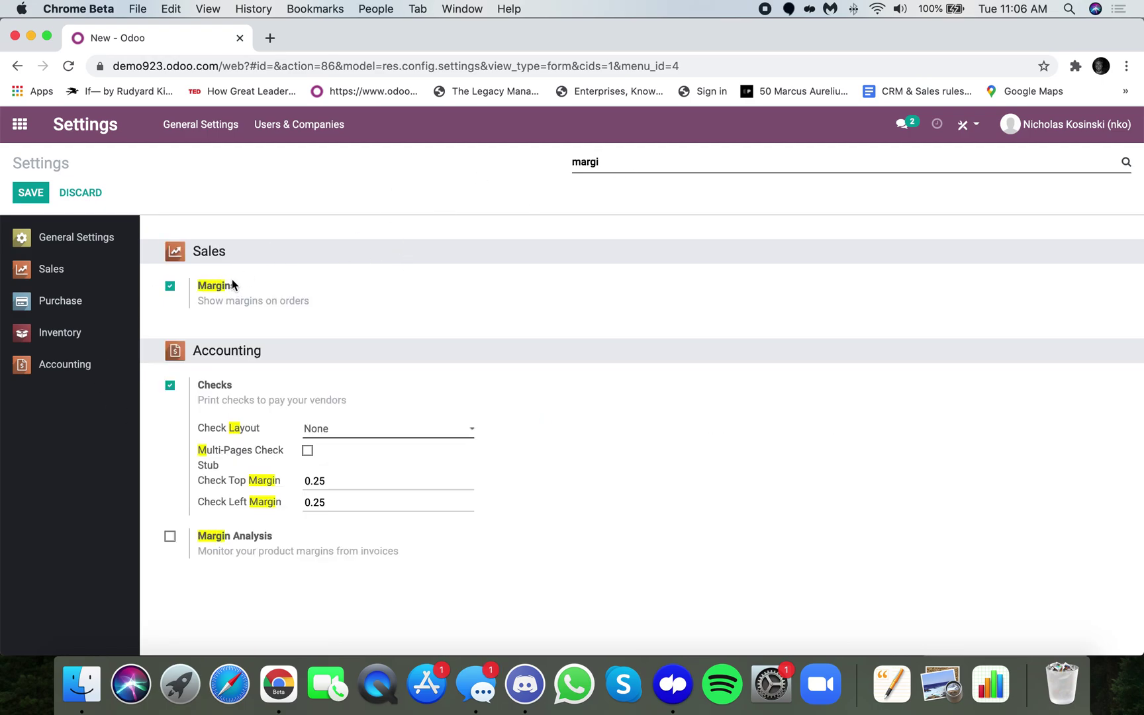
left_click(22, 127)
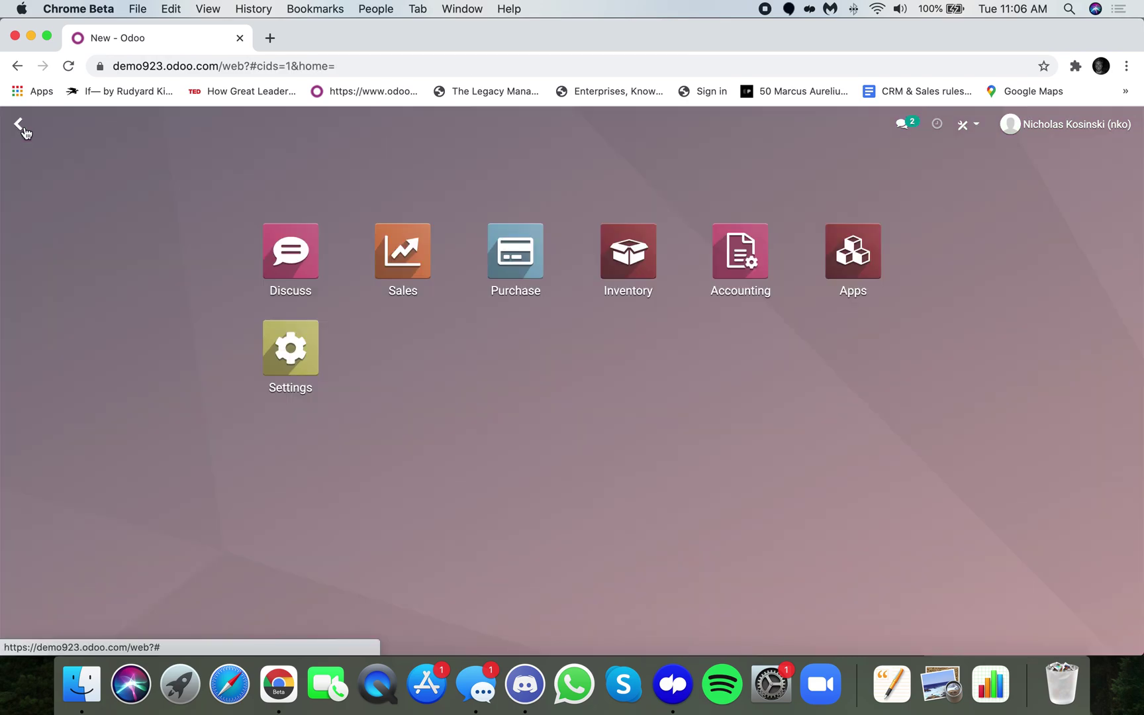
type("prod")
key("Return")
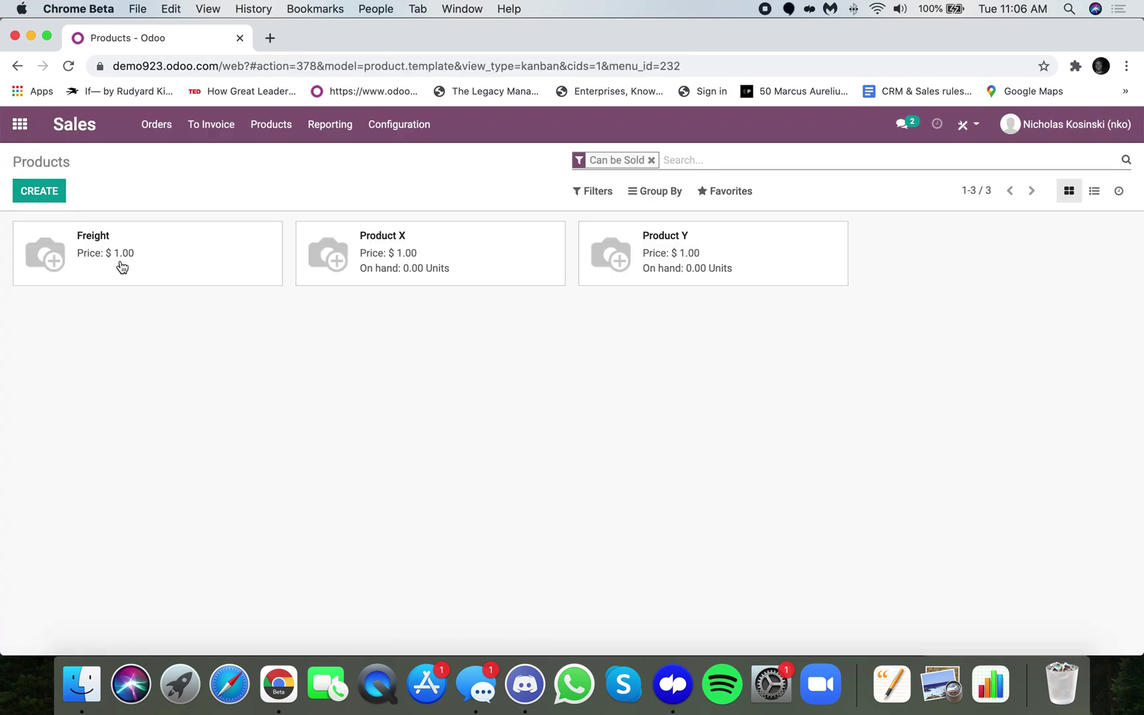
left_click(373, 116)
Step: Open the All product category from the Product Categories list
left_click(20, 123)
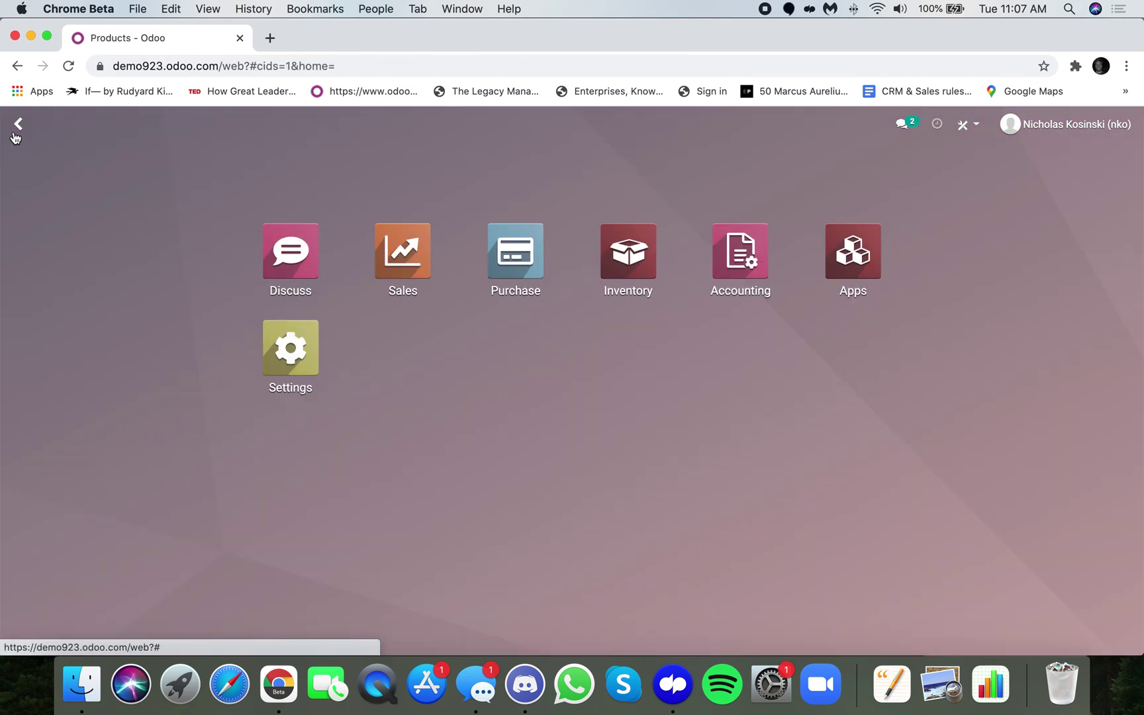
type("product")
key("Down")
key("Down")
key("Return")
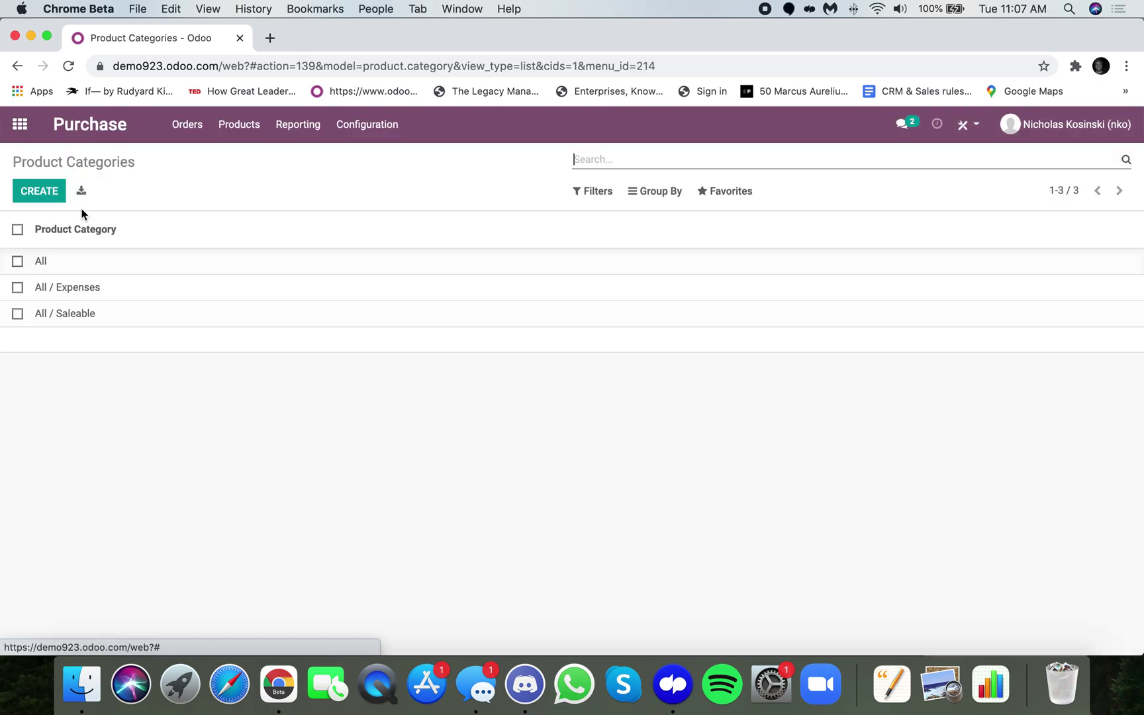
left_click(130, 266)
Step: Set the All category to FIFO costing with Automated inventory valuation and save it
left_click(27, 192)
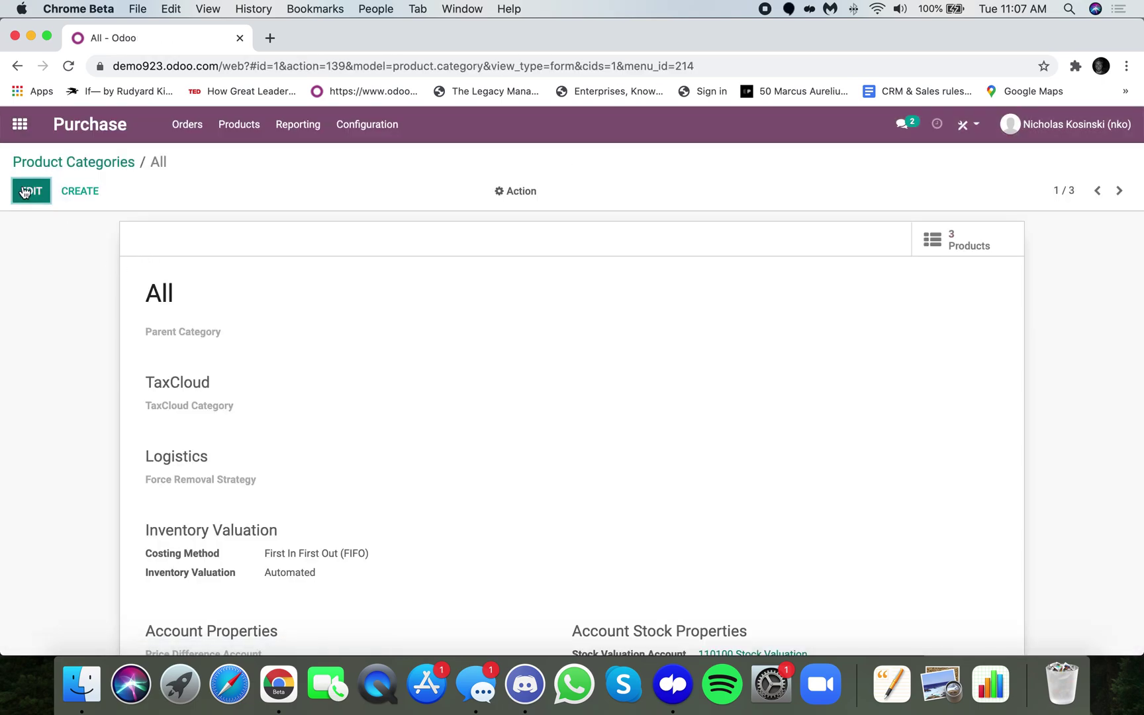
scroll(262, 502, "down", 2)
left_click(269, 505)
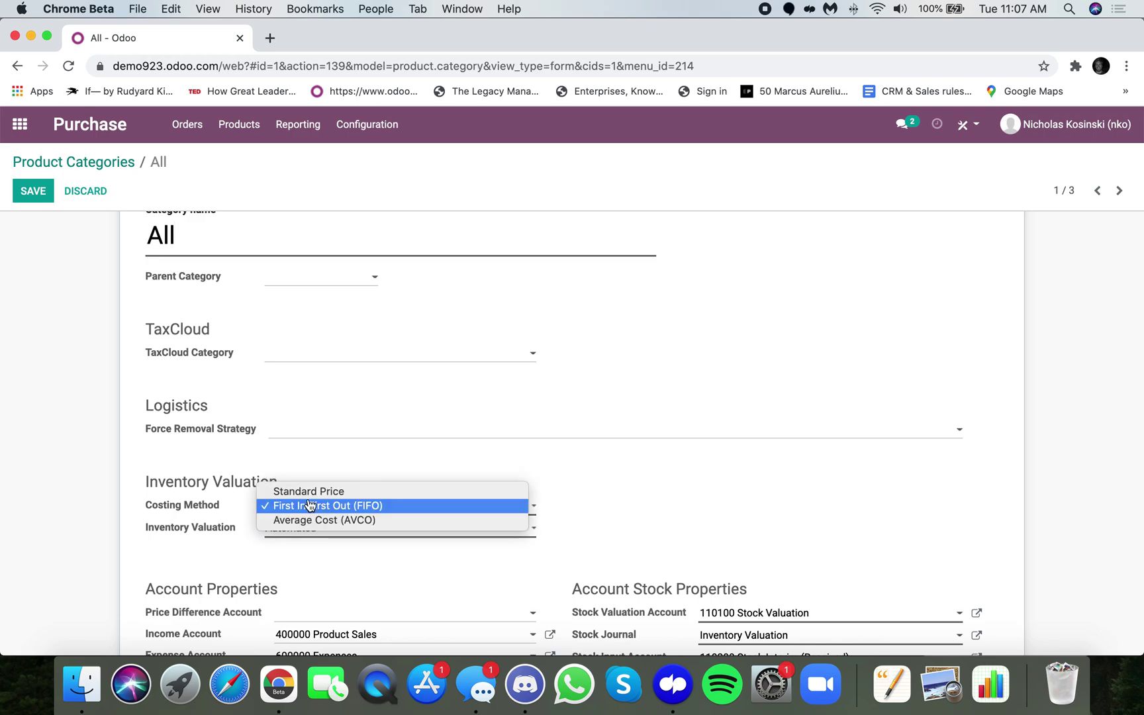
left_click(363, 505)
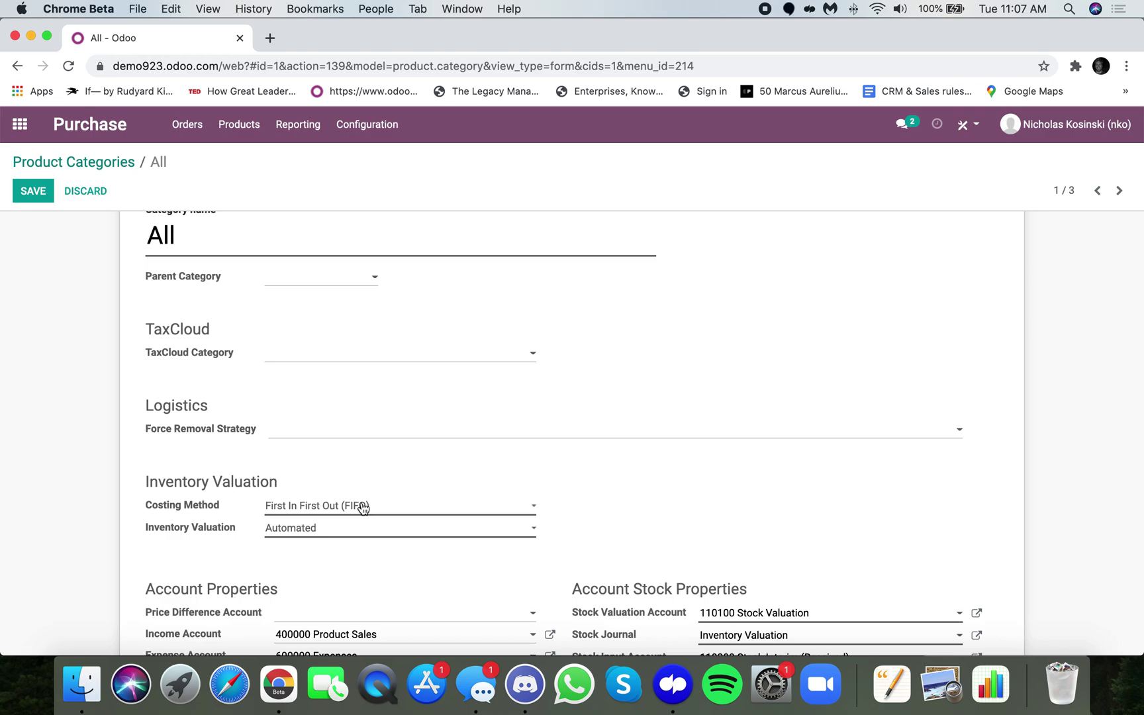
left_click(342, 532)
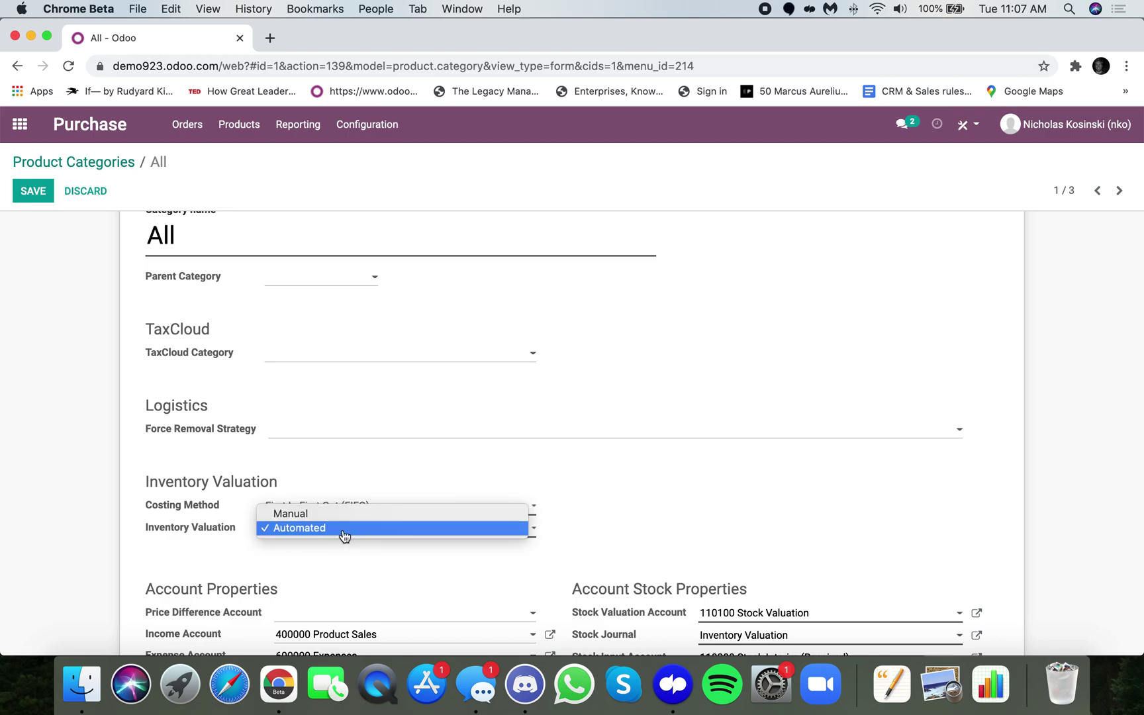
left_click(349, 529)
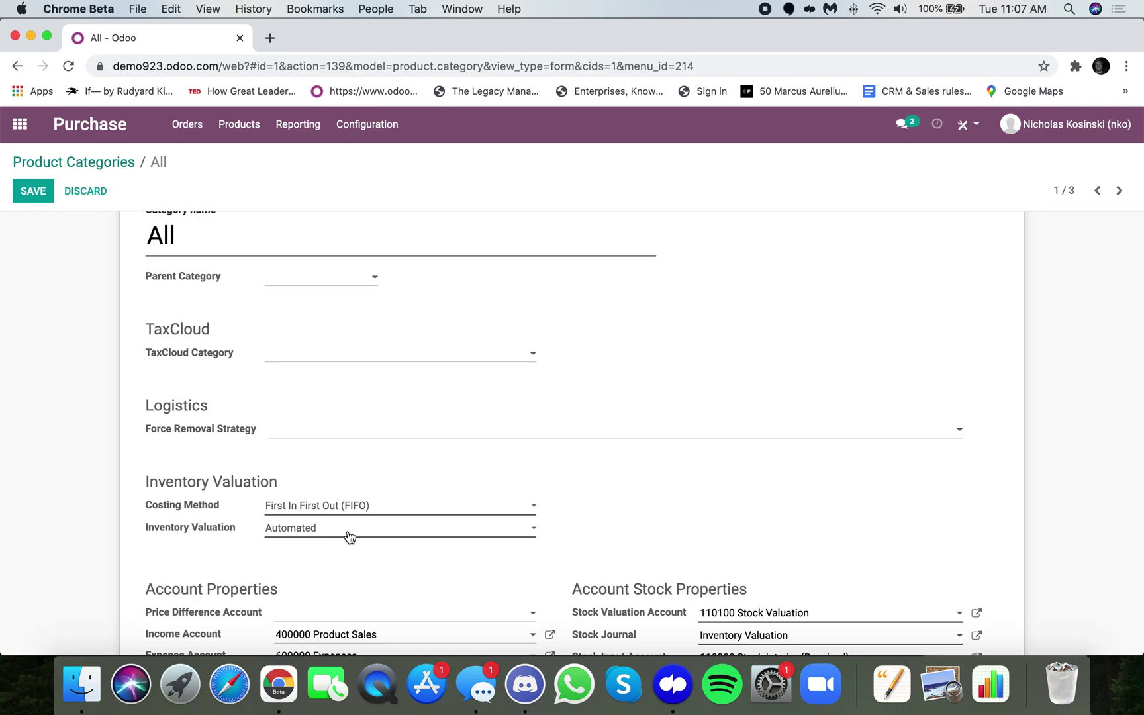
scroll(349, 536, "down", 3)
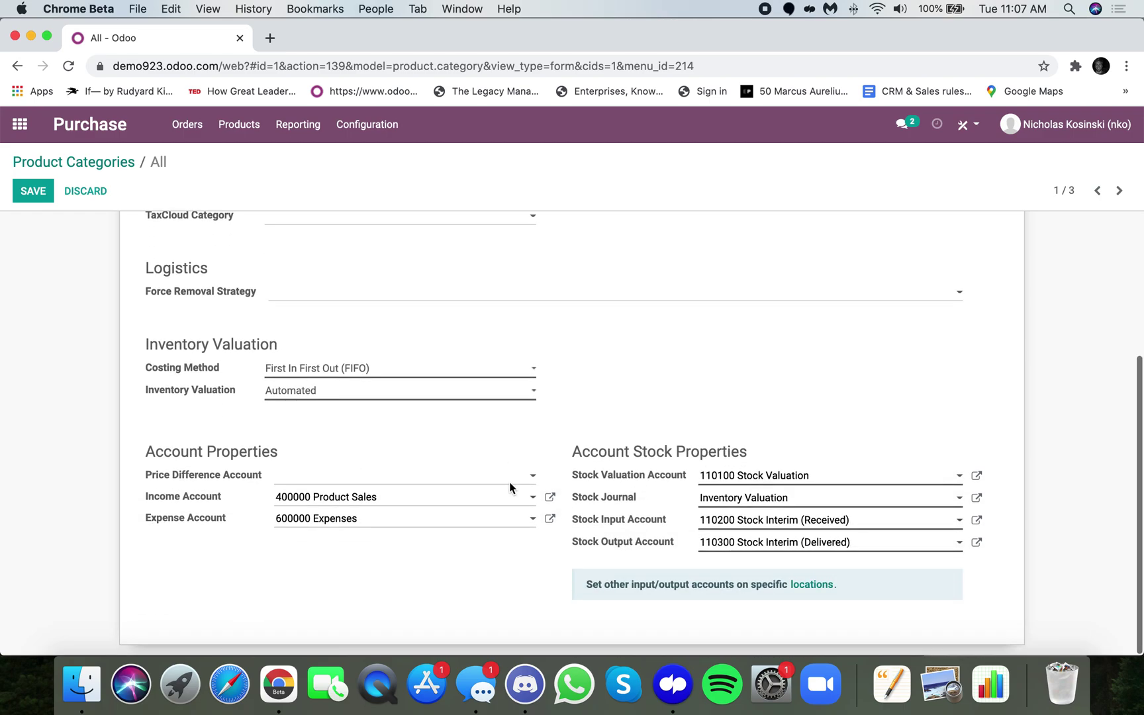
scroll(510, 482, "up", 4)
left_click(33, 190)
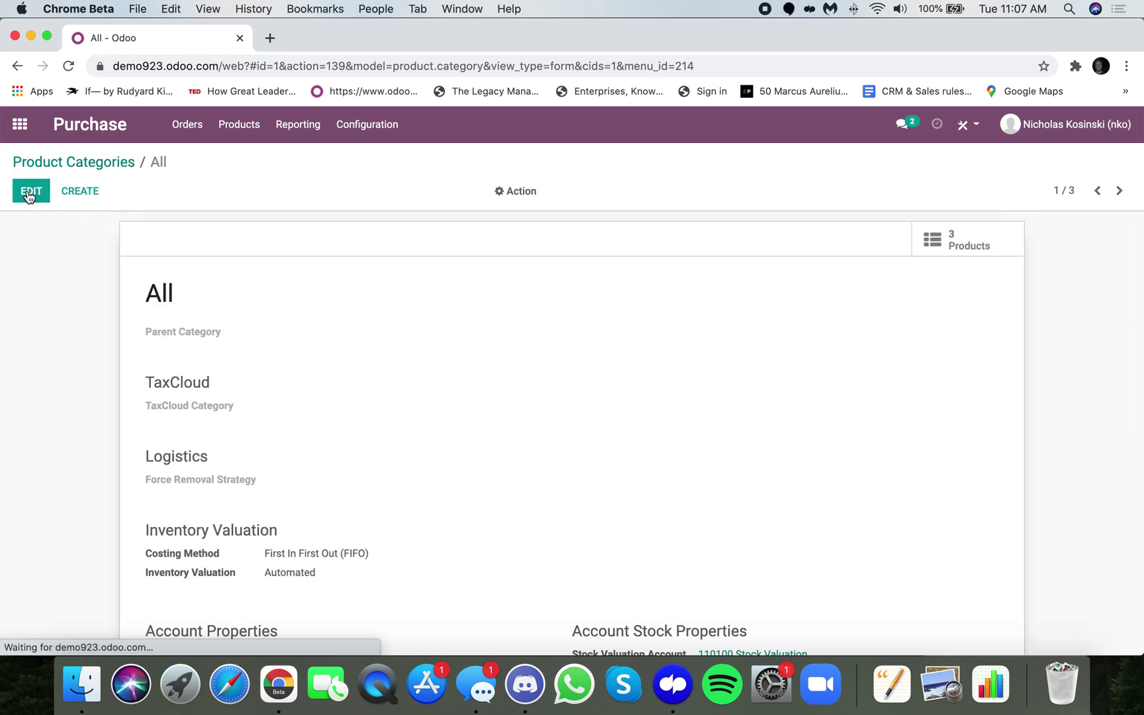
left_click(62, 163)
Step: Create and save Product A as a Storable Product, then check its All category
left_click(20, 126)
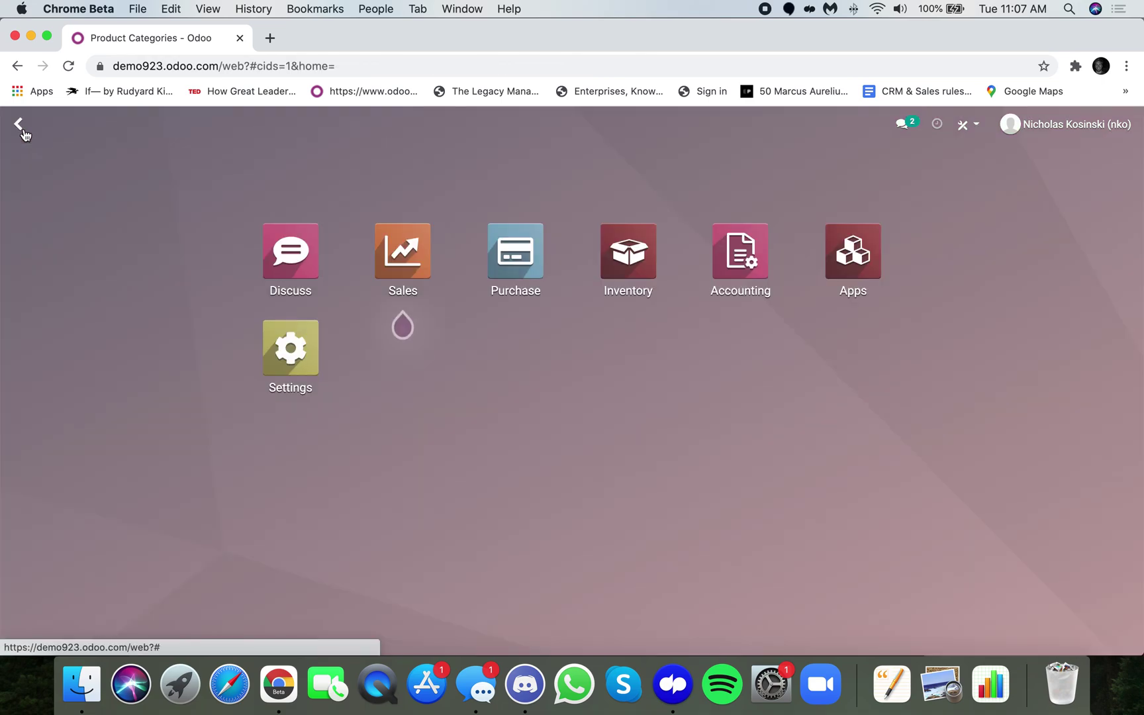
type("prod")
key("Return")
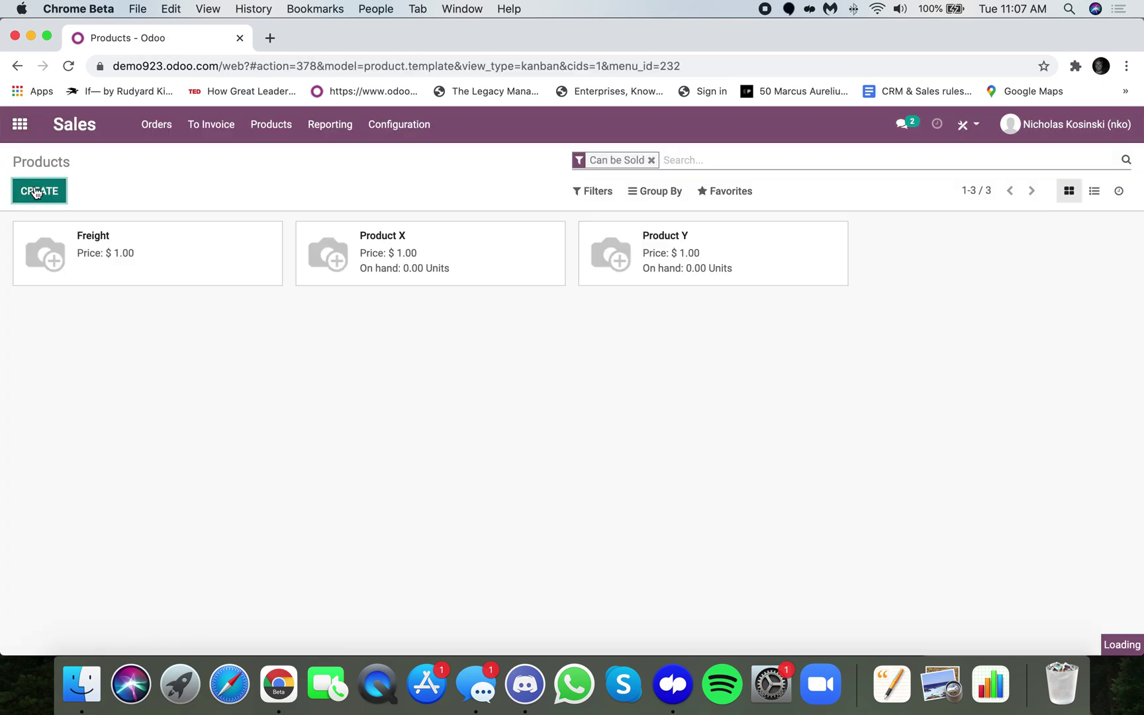
type("Prodi")
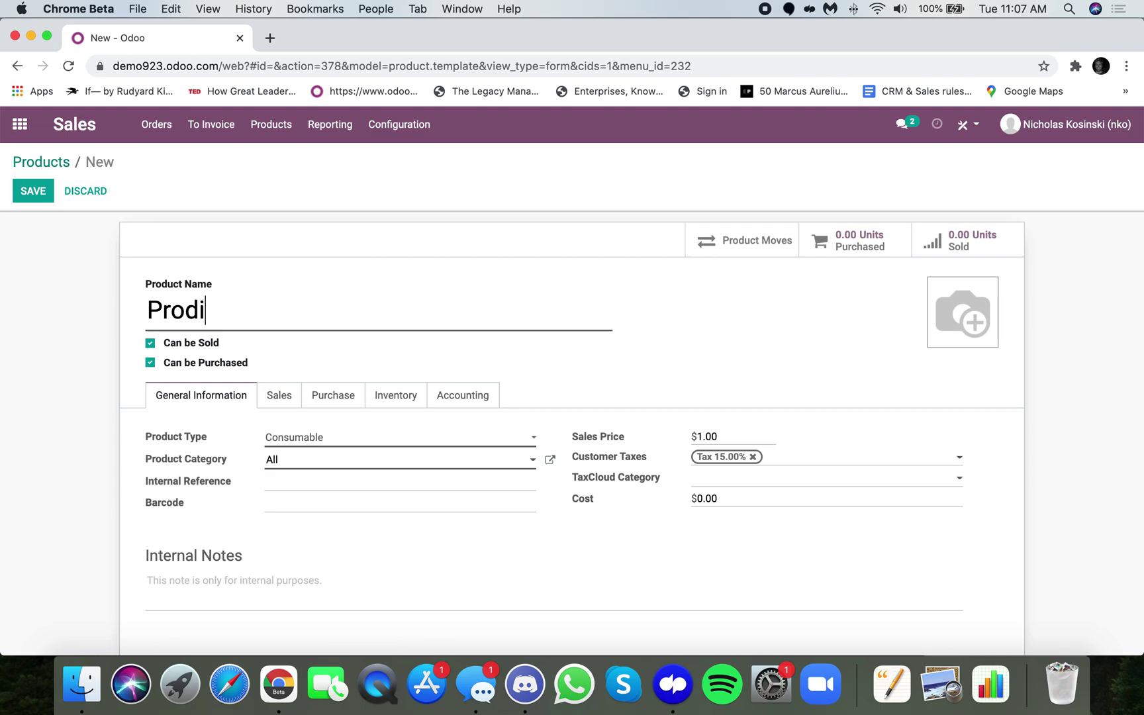
key("BackSpace")
type("uct A")
left_click(362, 439)
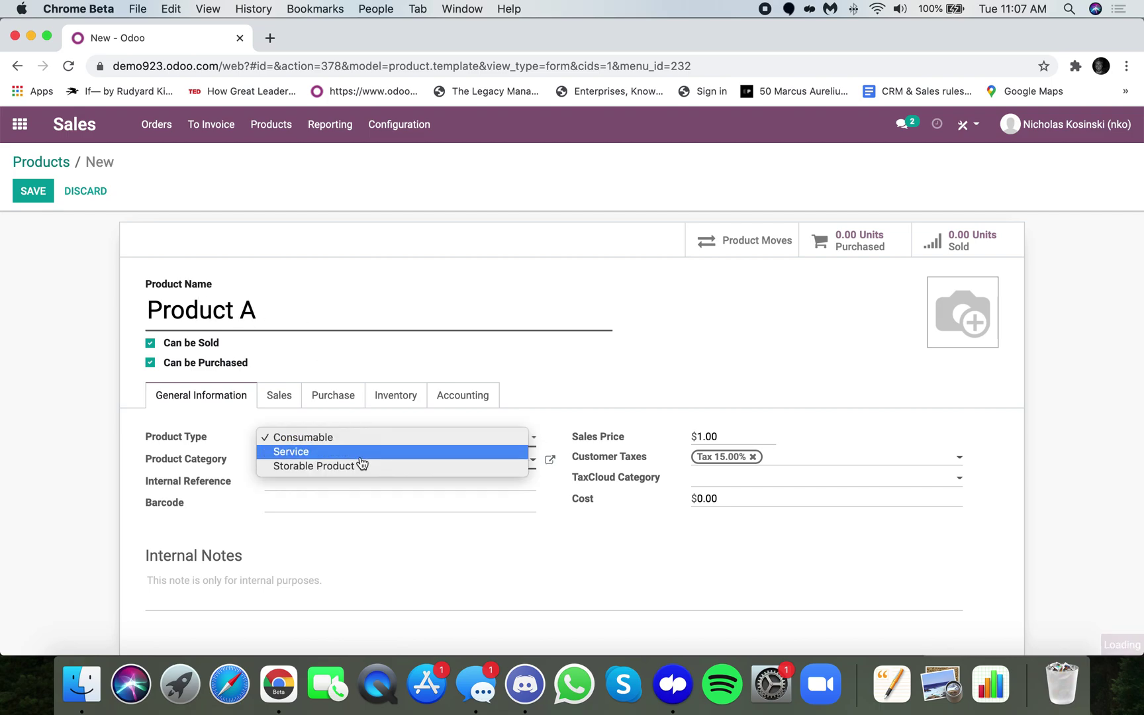
left_click(364, 466)
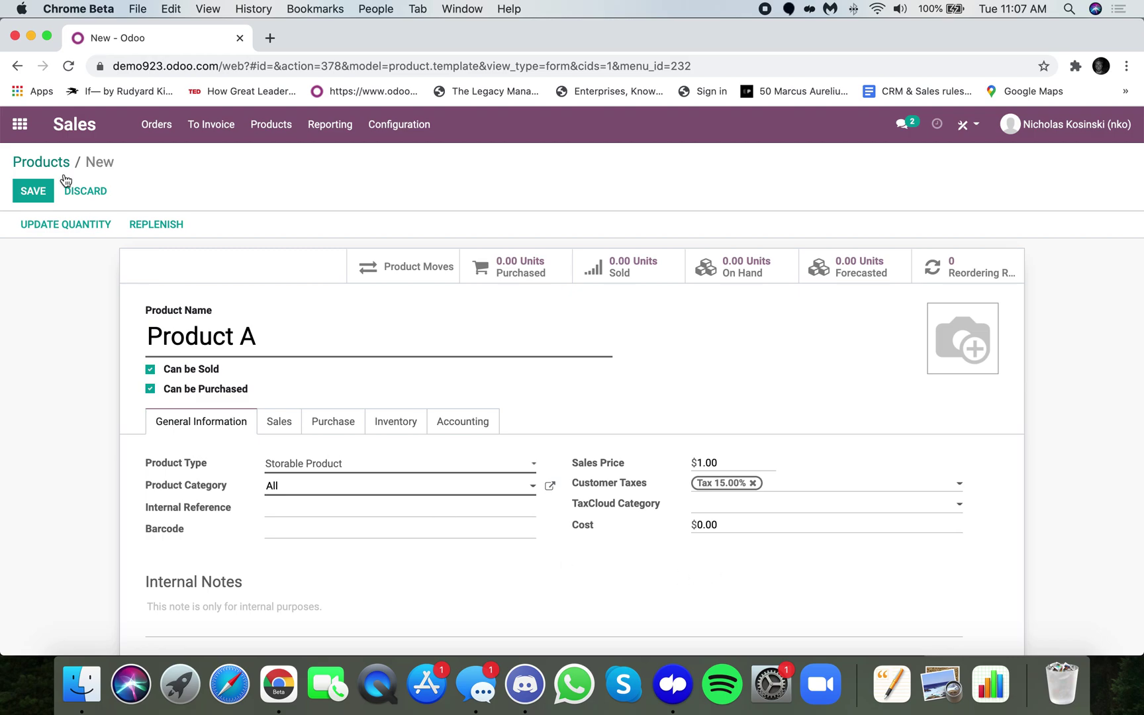
left_click(34, 192)
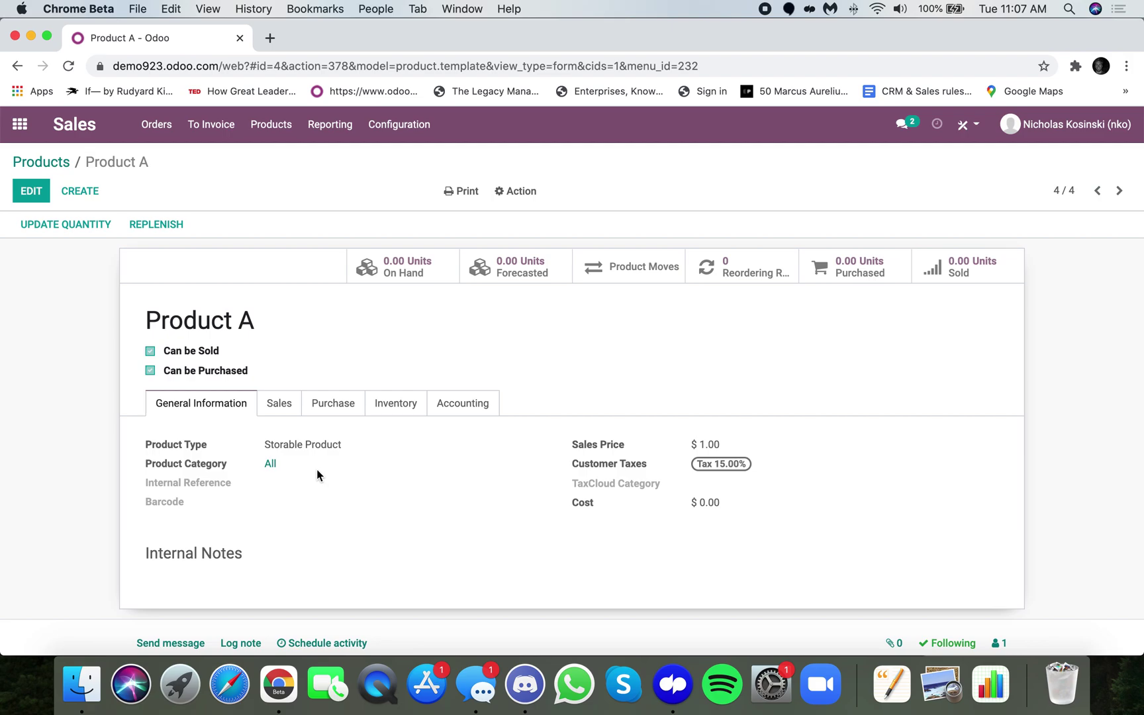
left_click(271, 465)
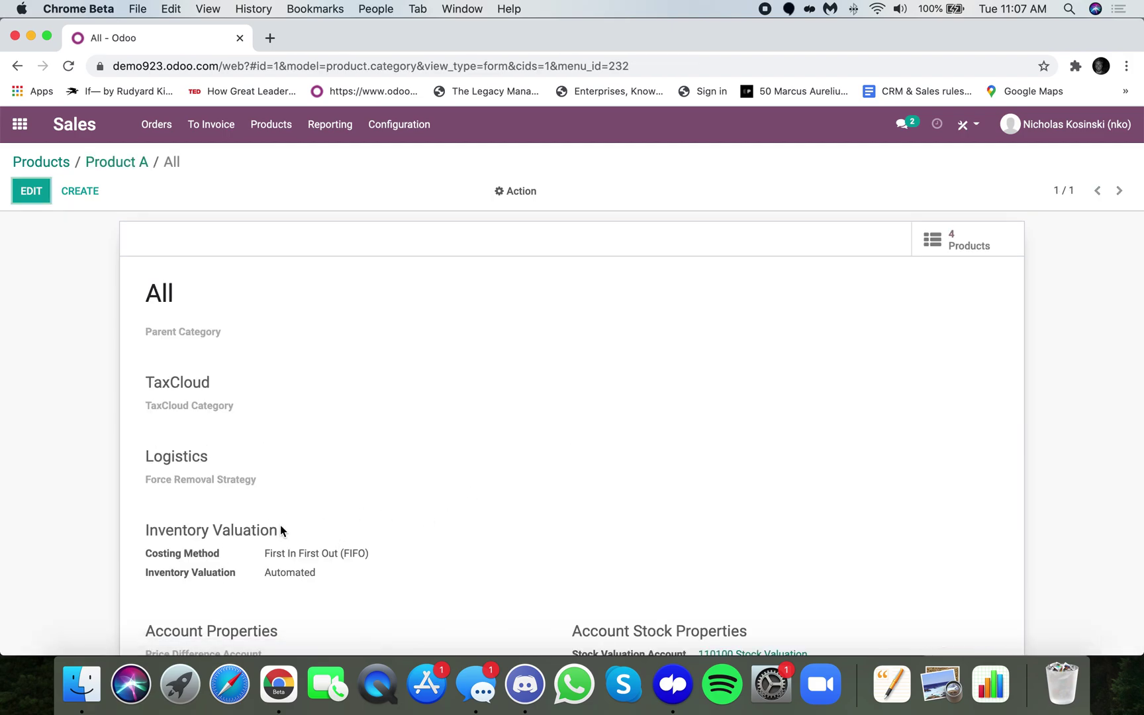
left_click(115, 165)
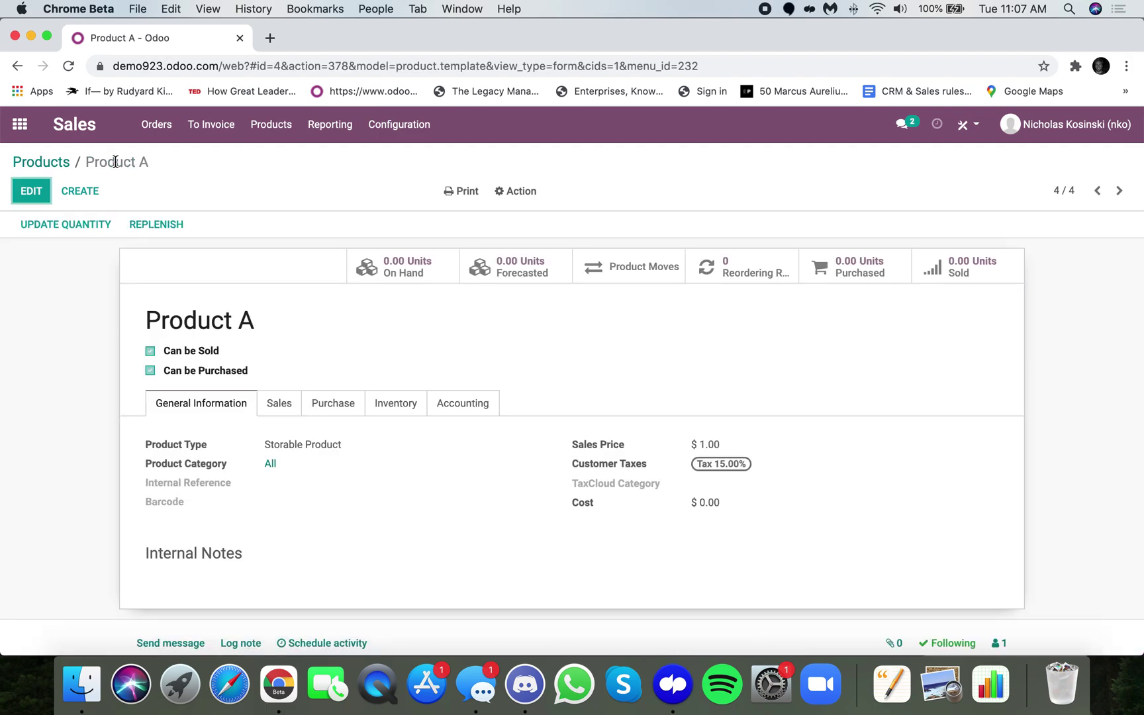
Step: Start a new Purchase request for quotation with Vendor X as the vendor
left_click(18, 141)
type("purch")
key("Return")
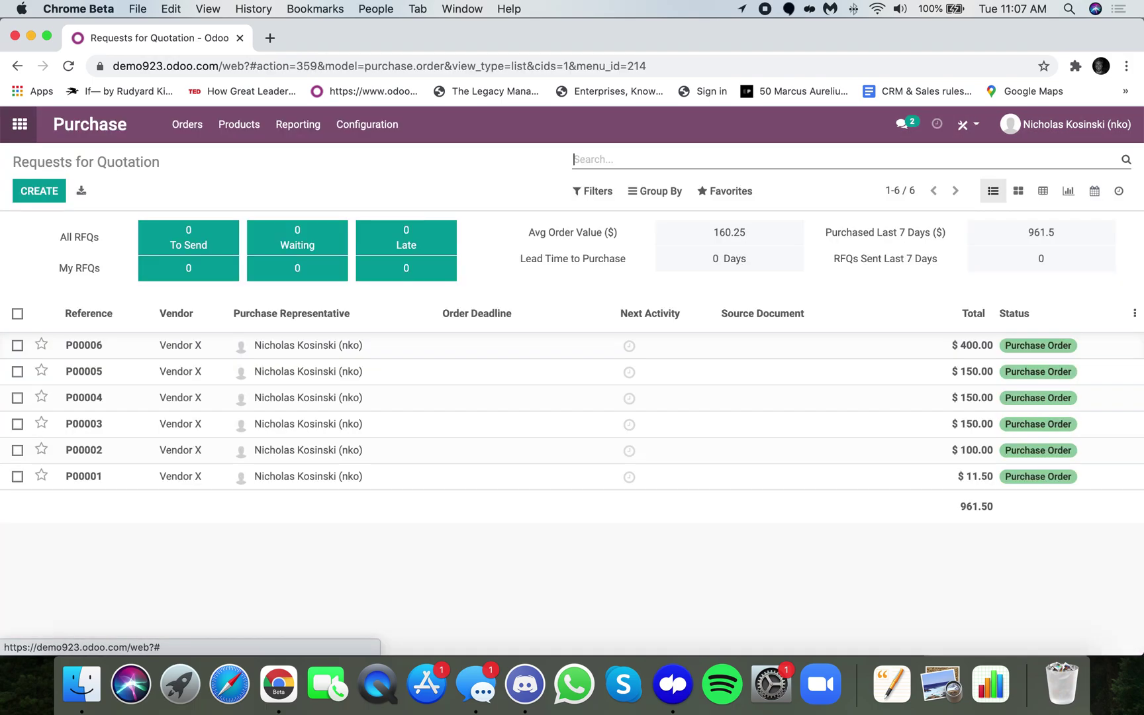
left_click(39, 191)
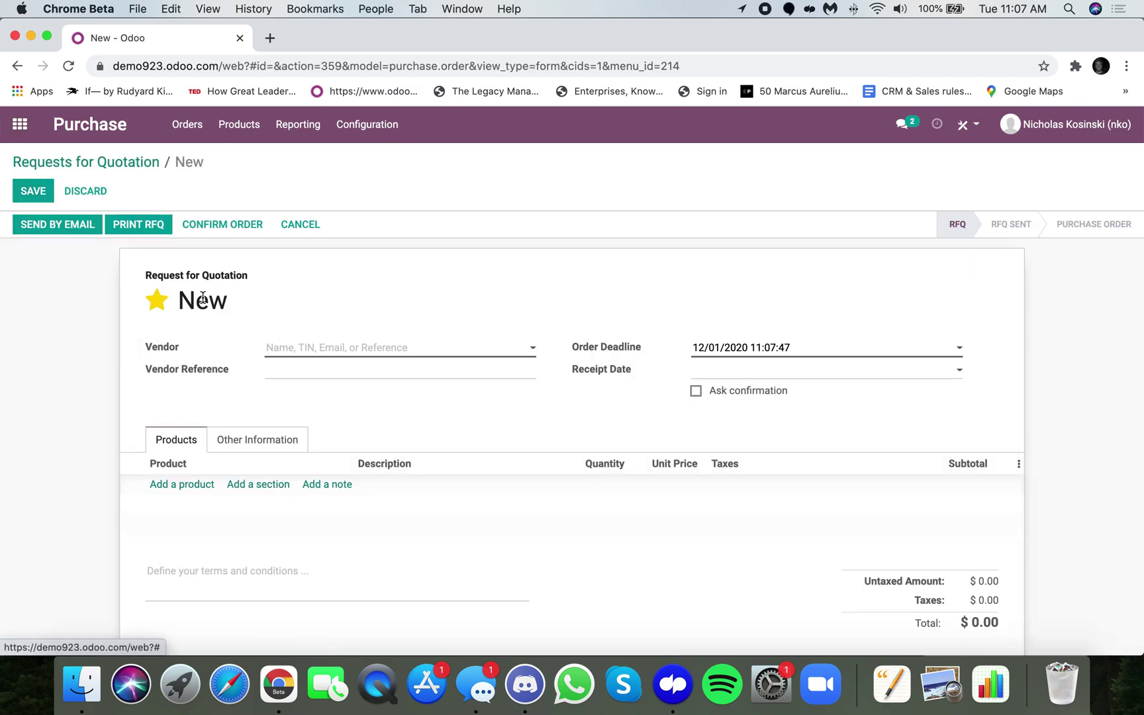
left_click(301, 350)
left_click(301, 370)
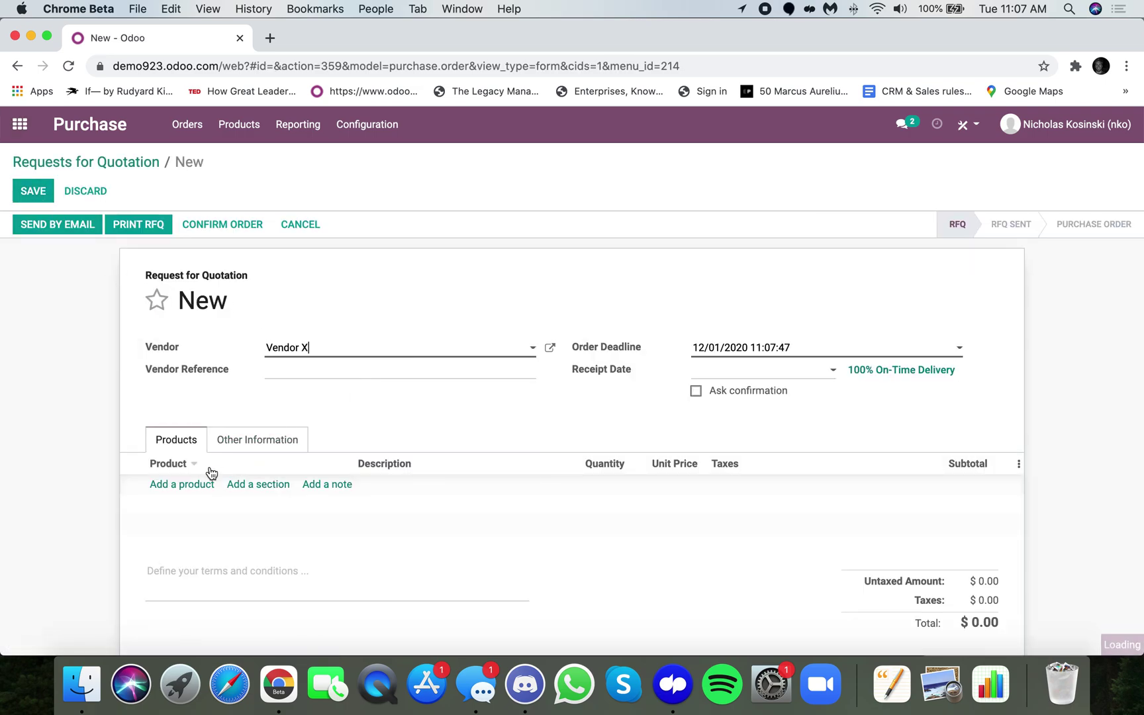
Step: Add one Product A at 100.00 without the 15% tax, save, and confirm the order
left_click(200, 484)
left_click(212, 527)
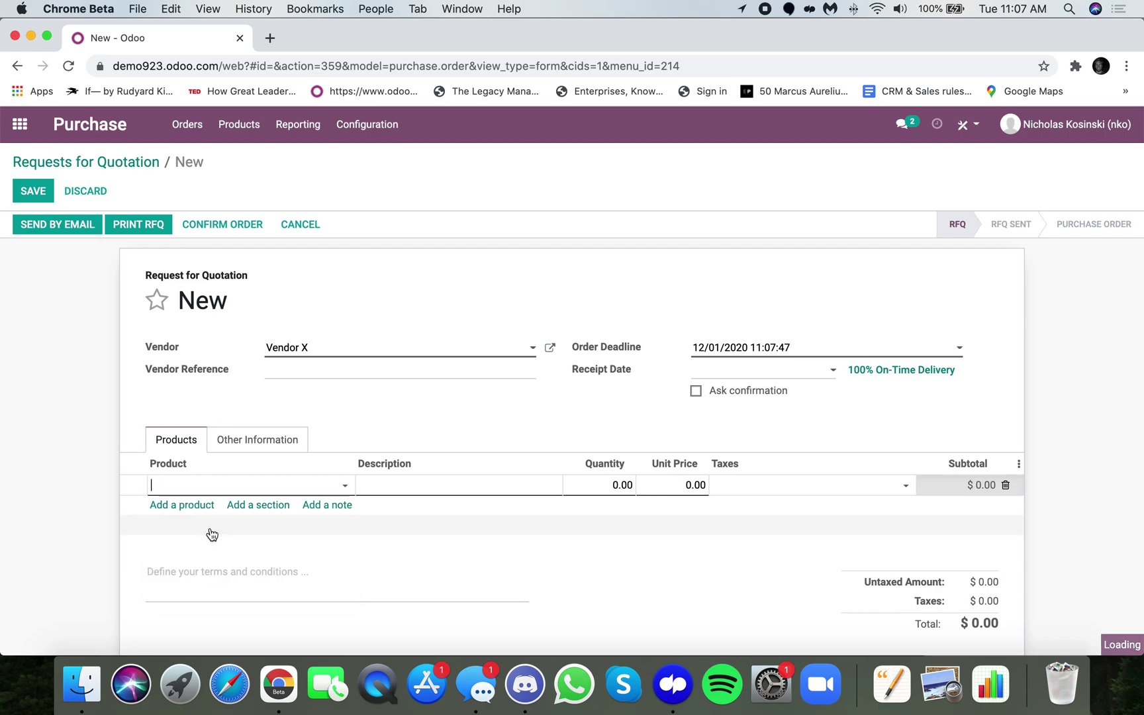
left_click(682, 485)
type("100")
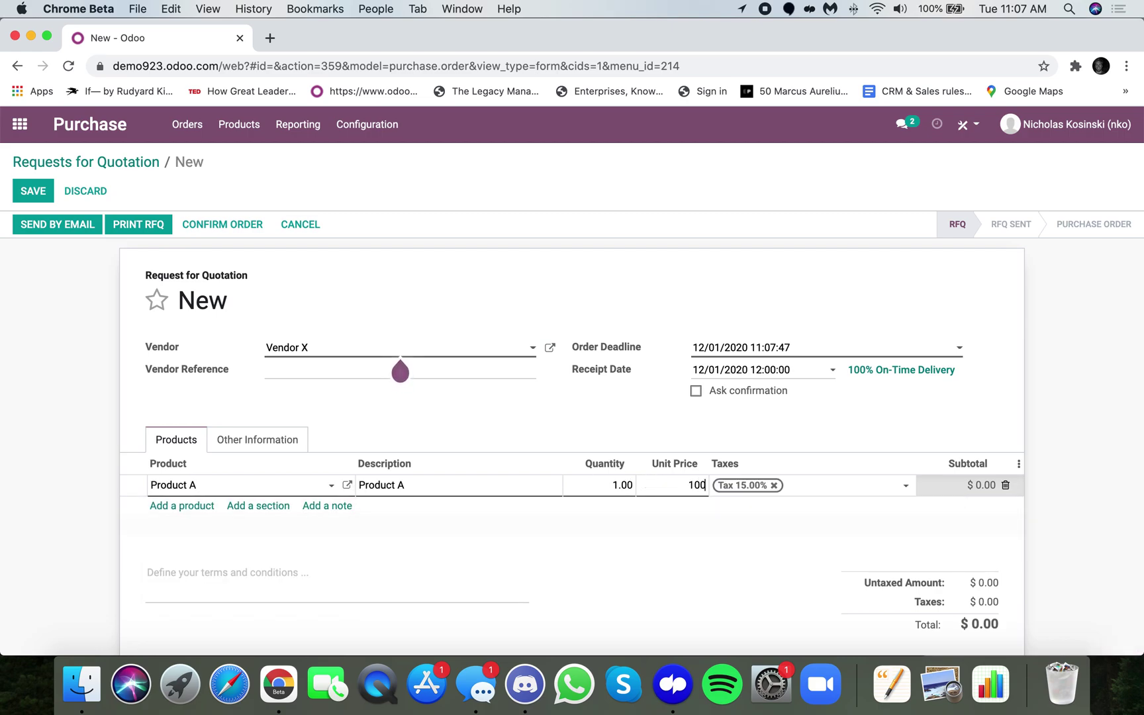
left_click(773, 485)
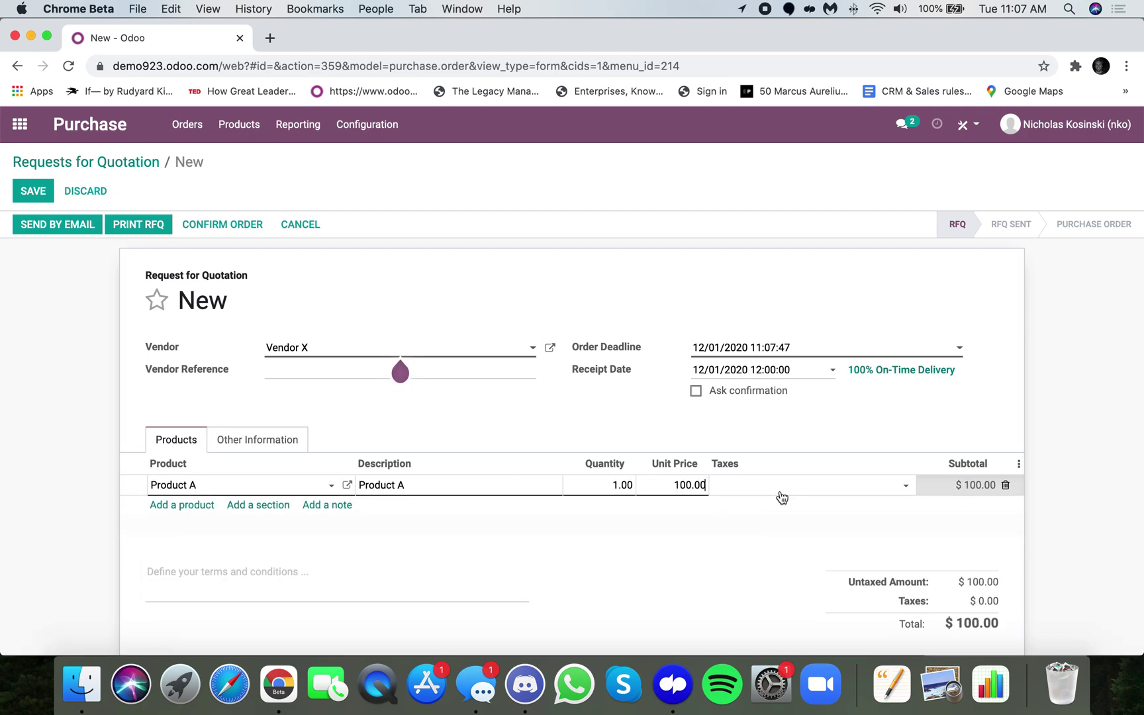
left_click(781, 568)
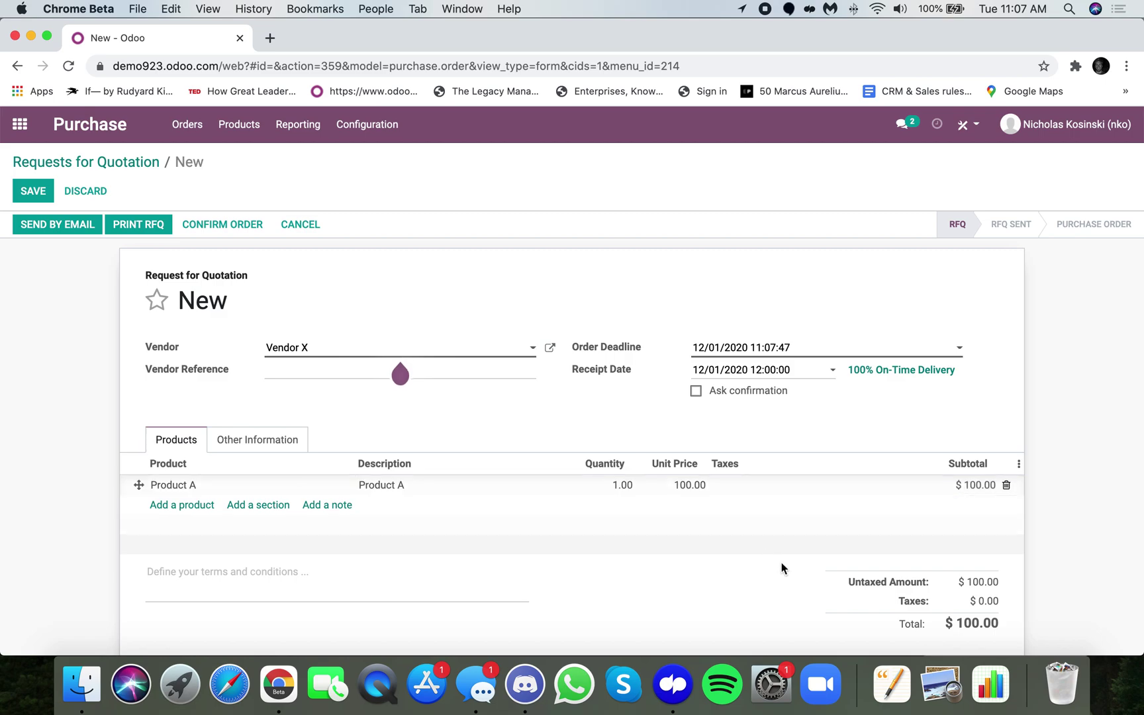
left_click(37, 192)
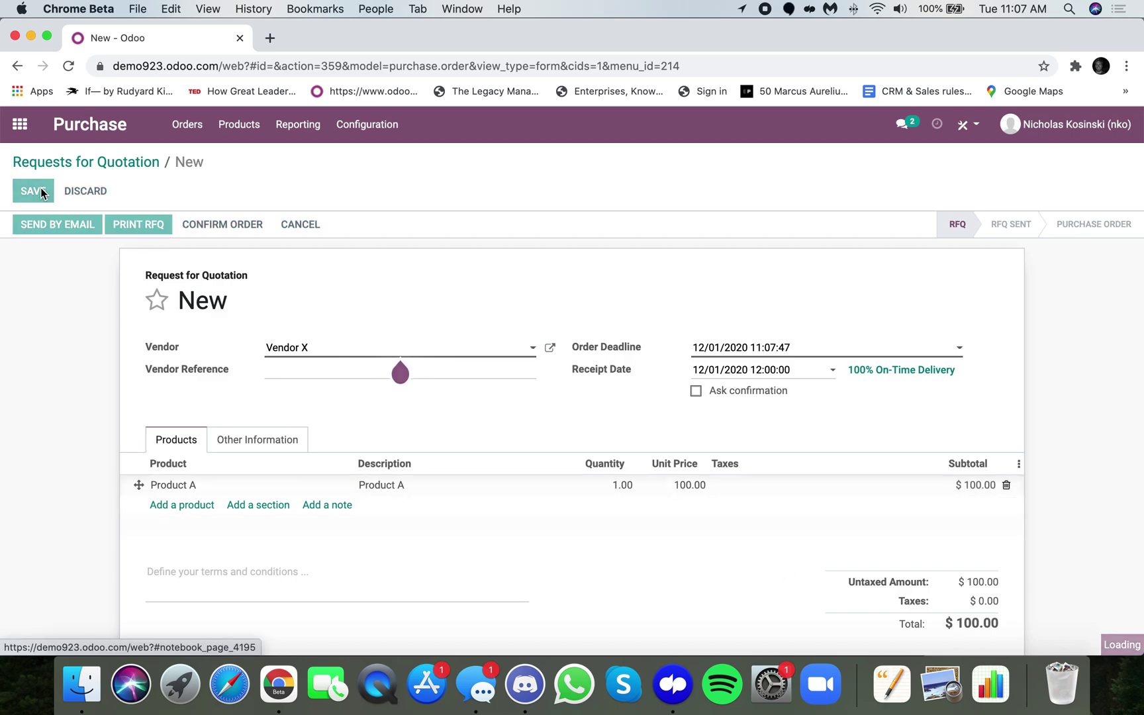
left_click(236, 225)
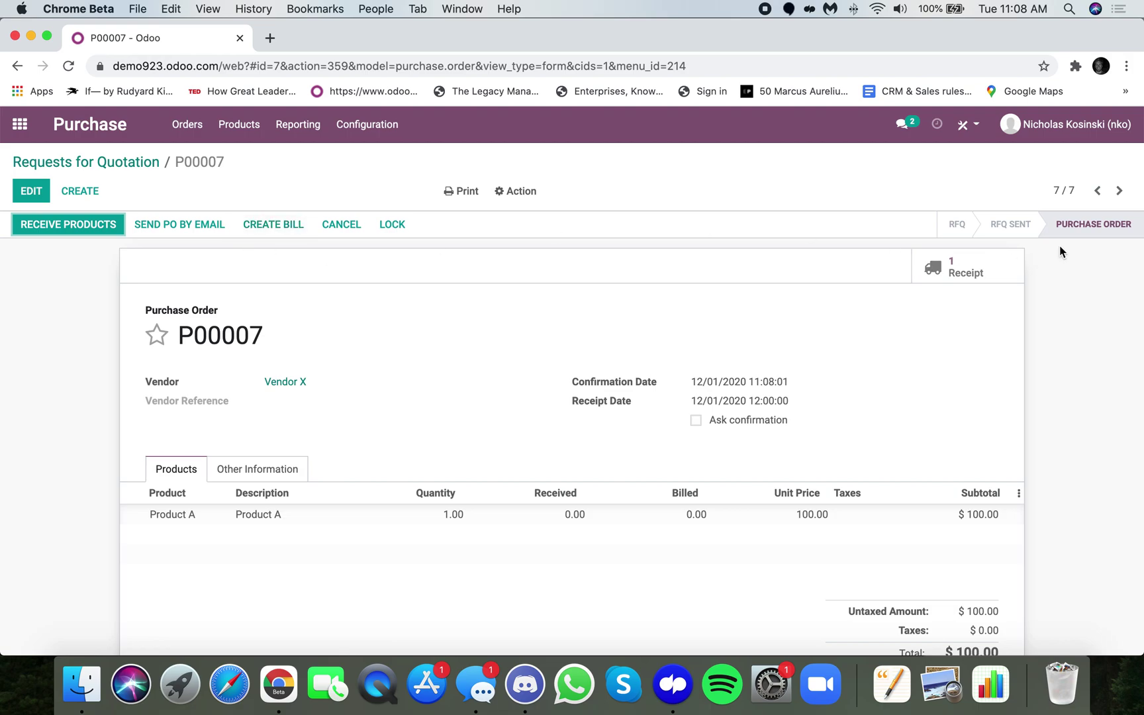
Step: Validate receipt WH/IN/00007 for 1 Product A, then return via P00007 to the home screen
left_click(930, 271)
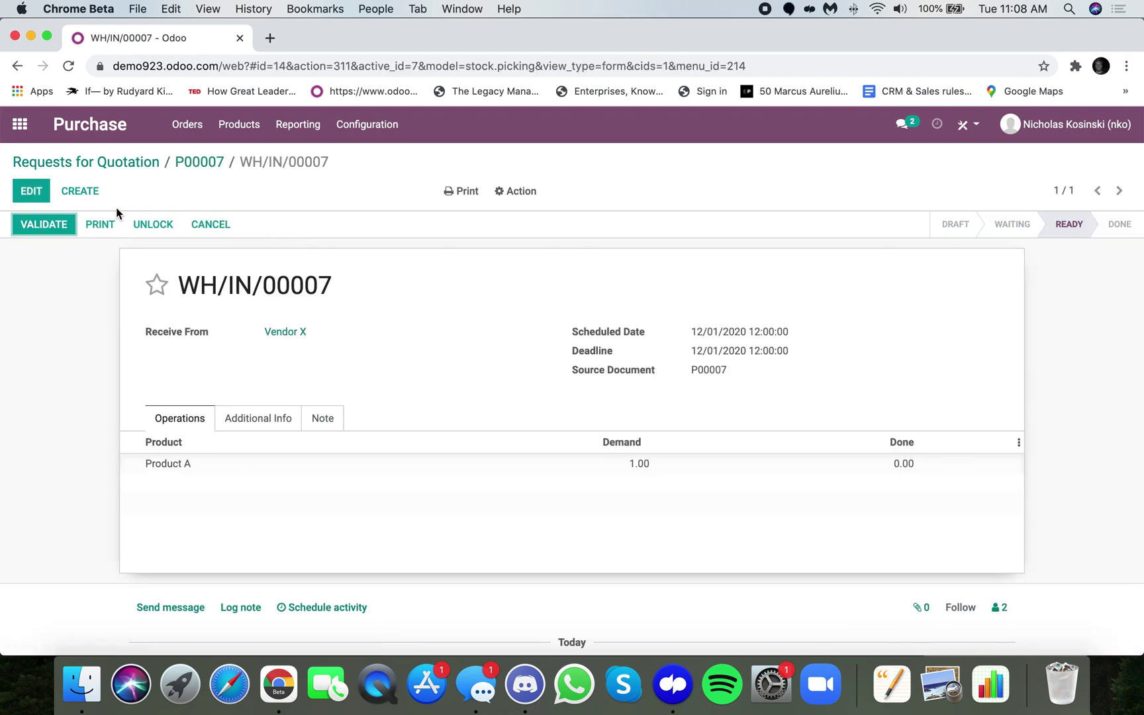
left_click(50, 224)
left_click(220, 266)
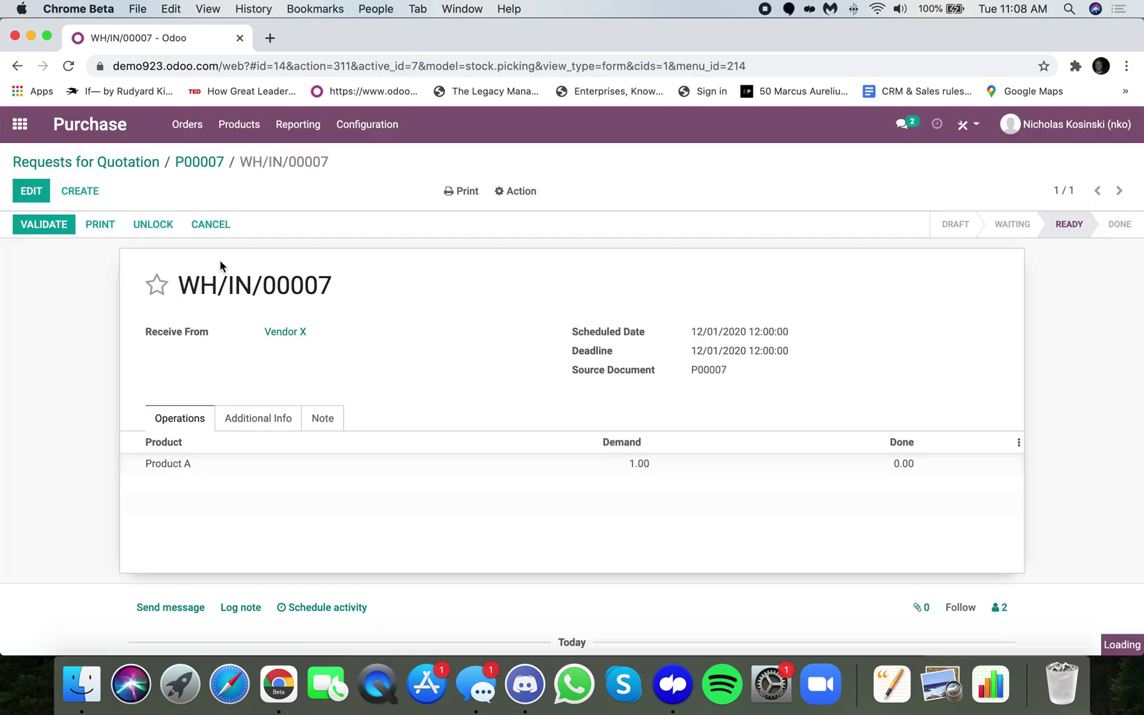
left_click(213, 165)
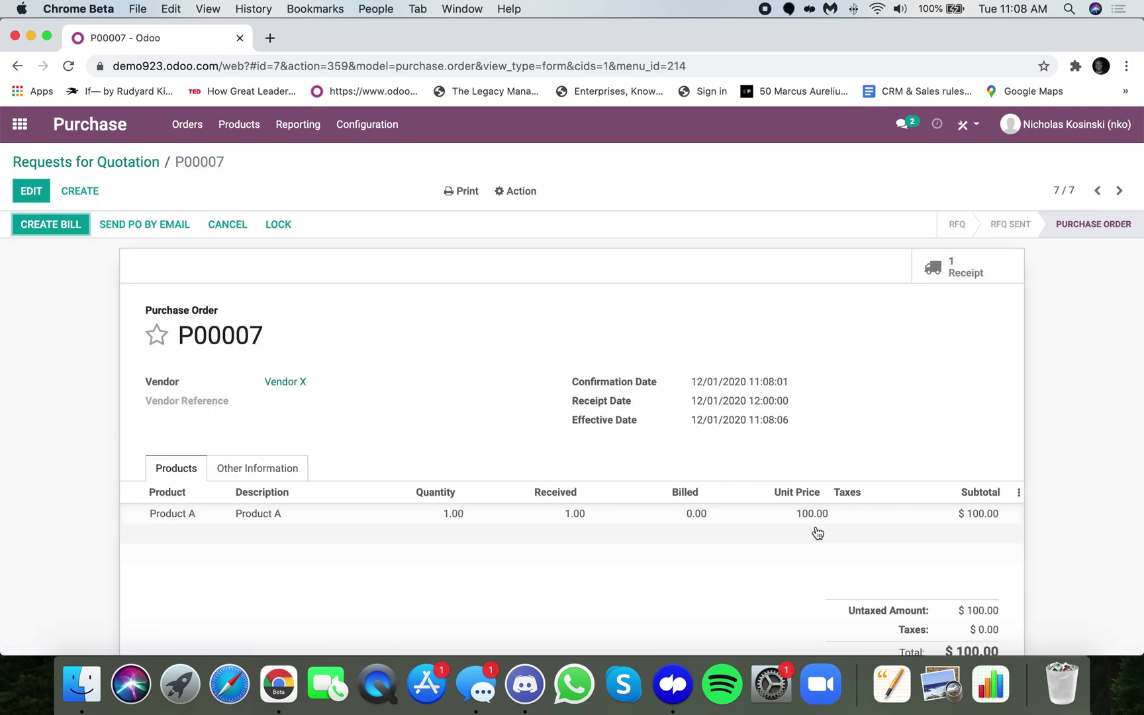
left_click(20, 123)
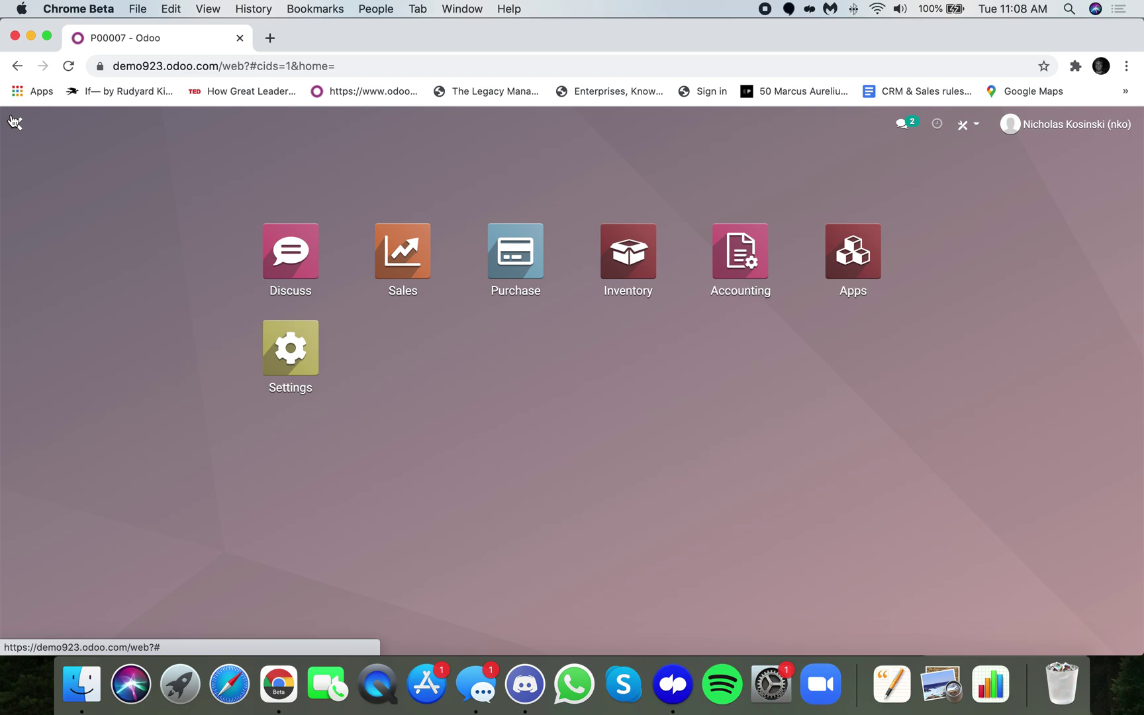
Step: Open Inventory's Stock On Hand report and expand Product A in WH/Stock, valued at 100.00
left_click(634, 305)
left_click(373, 125)
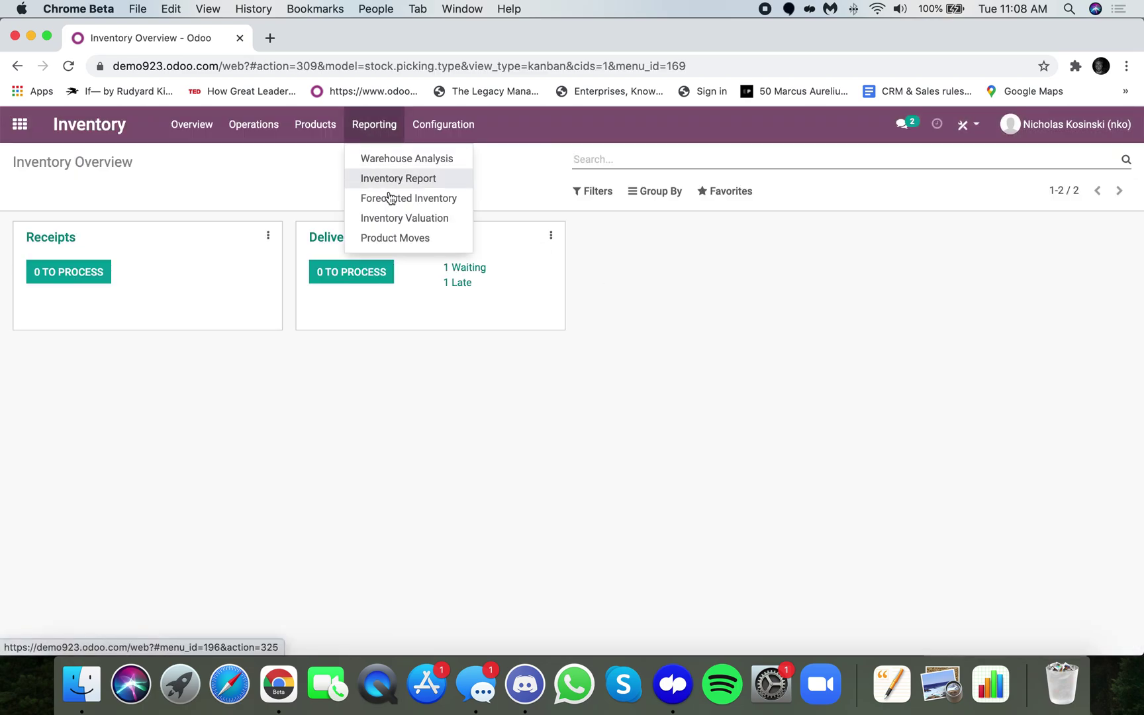
left_click(390, 186)
left_click(391, 265)
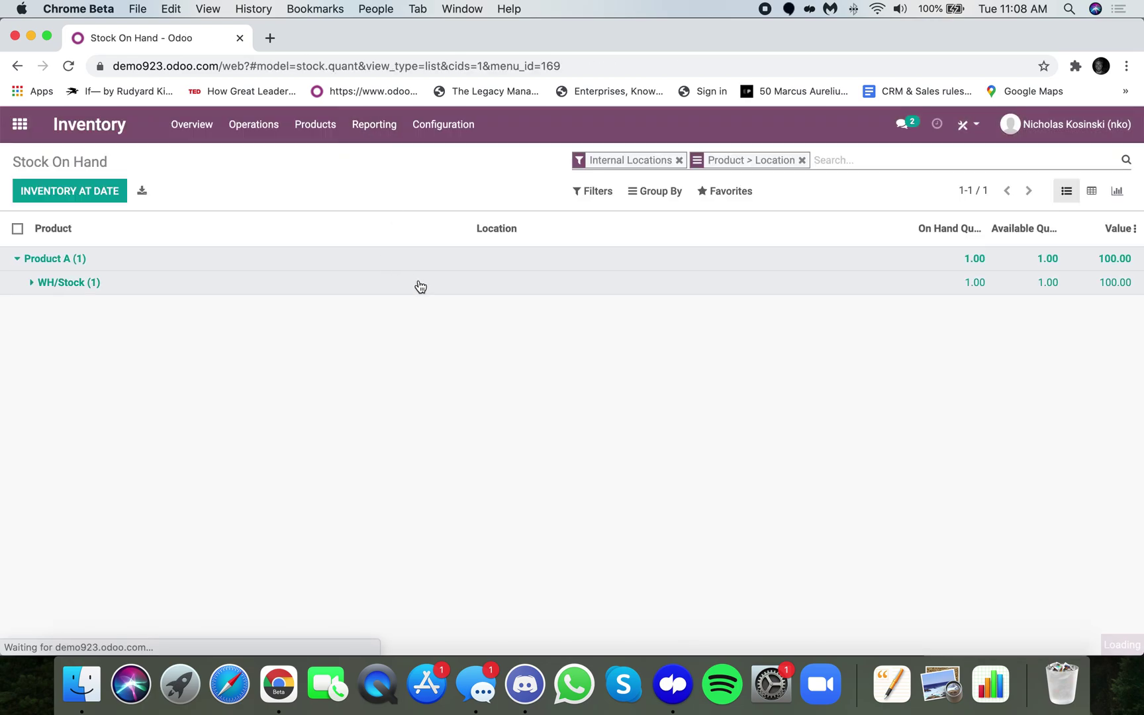
left_click(419, 283)
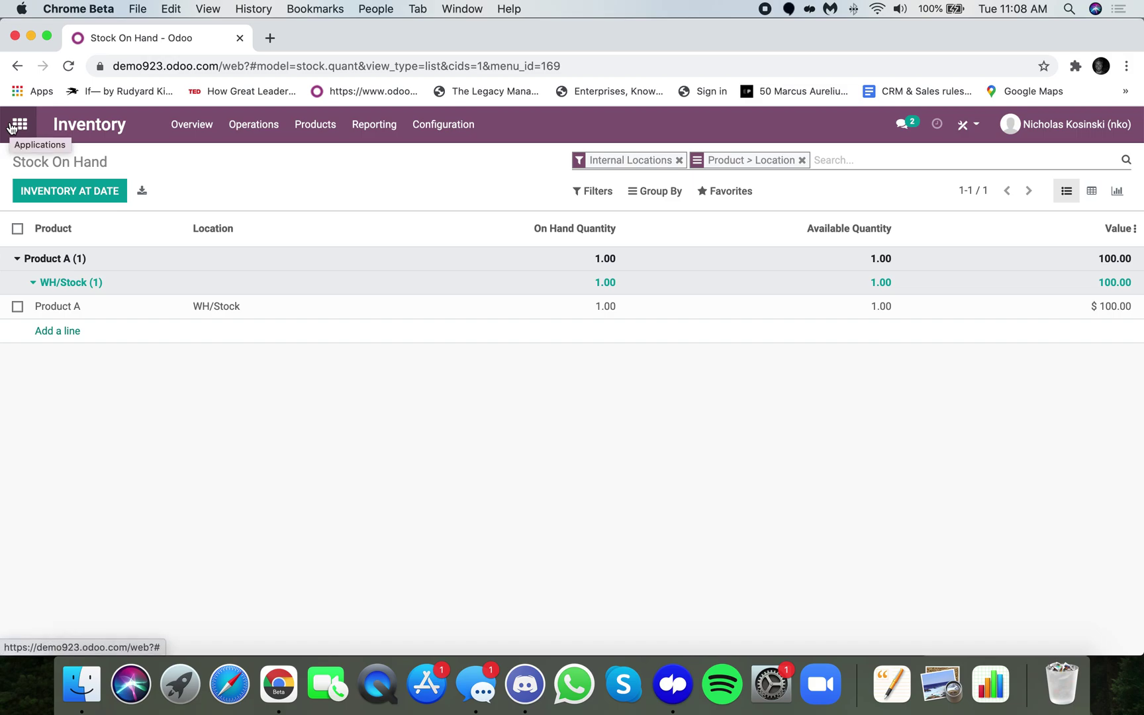
left_click(11, 127)
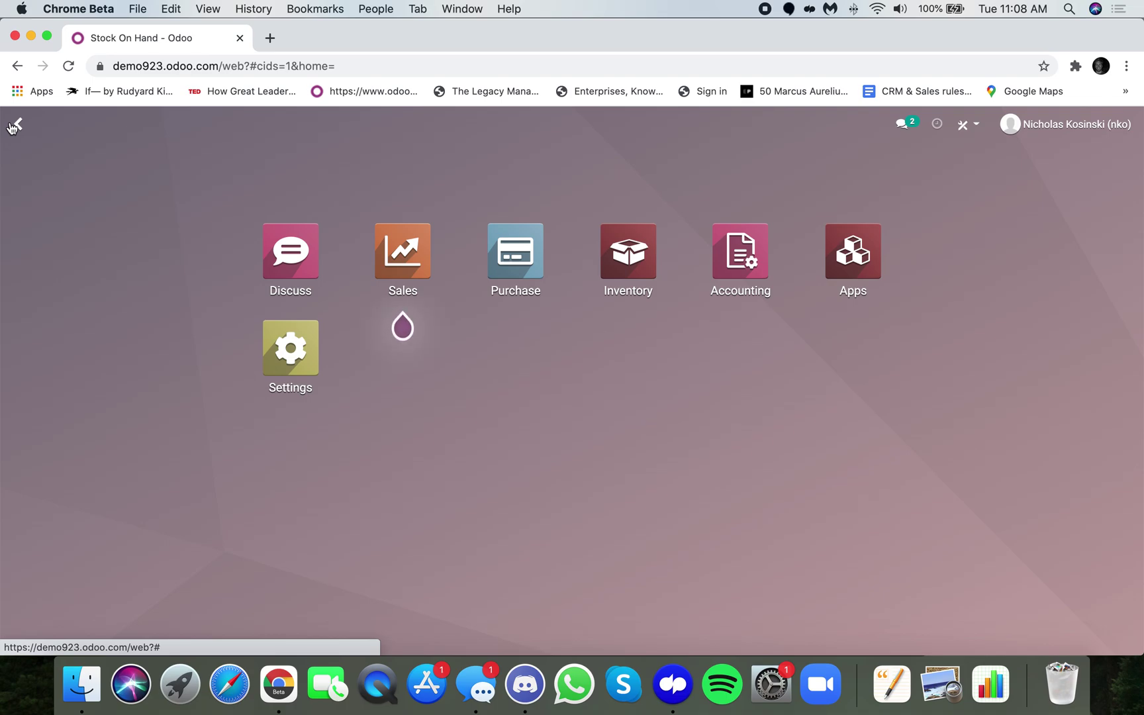
Step: Create a landed cost linked to receipt WH/IN/00007, with no vendor bill, and add a cost line
type("landed")
key("Return")
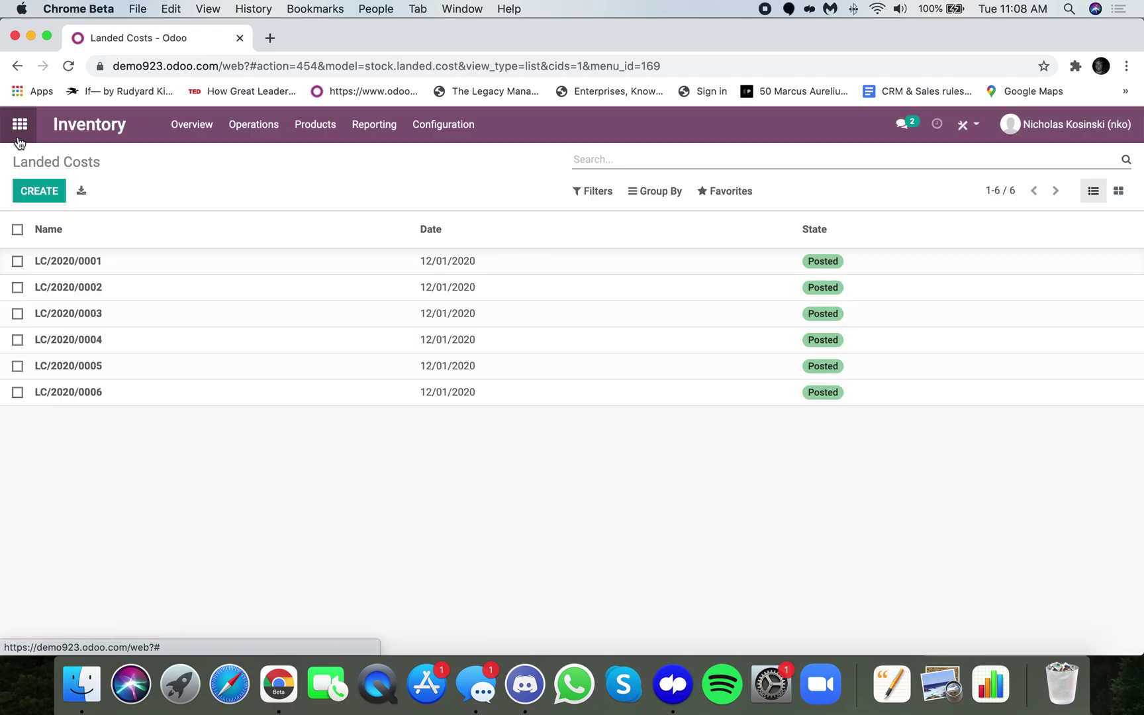
left_click(39, 191)
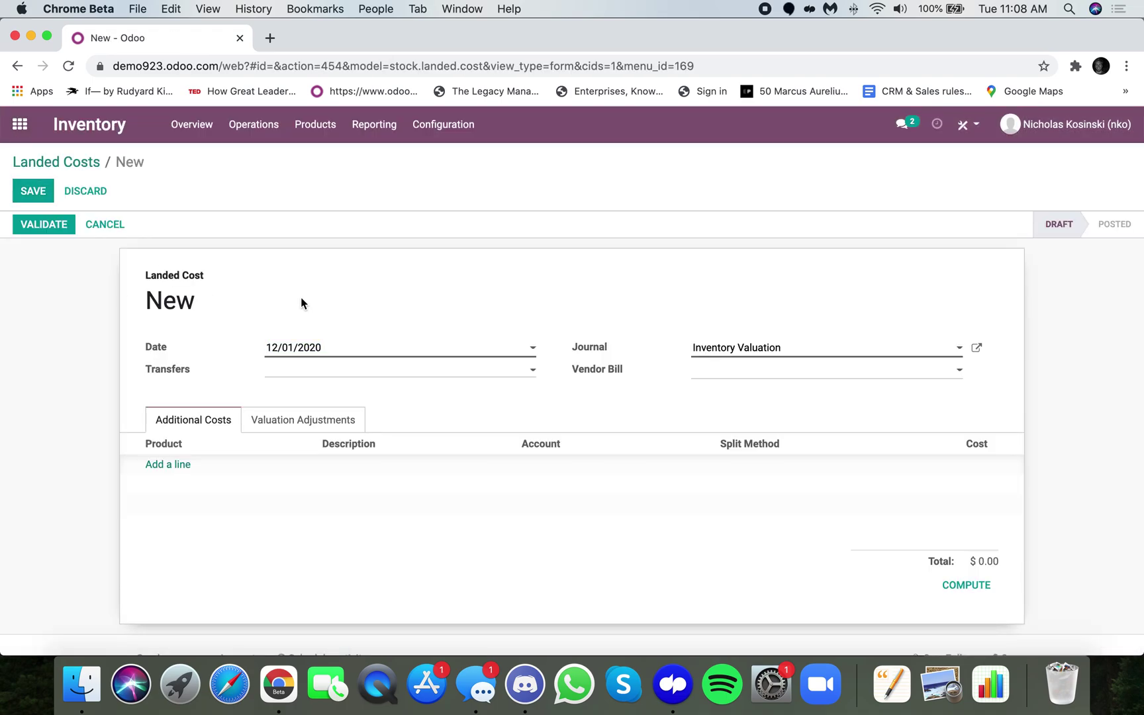
left_click(318, 372)
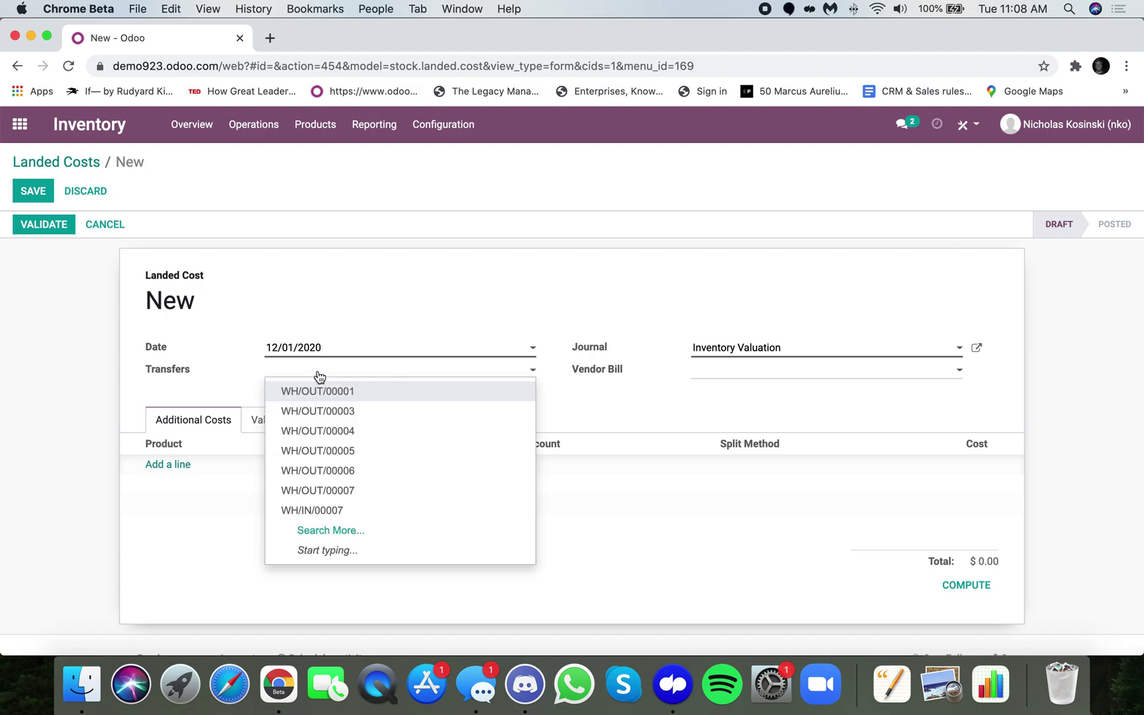
left_click(361, 530)
scroll(368, 493, "down", 1)
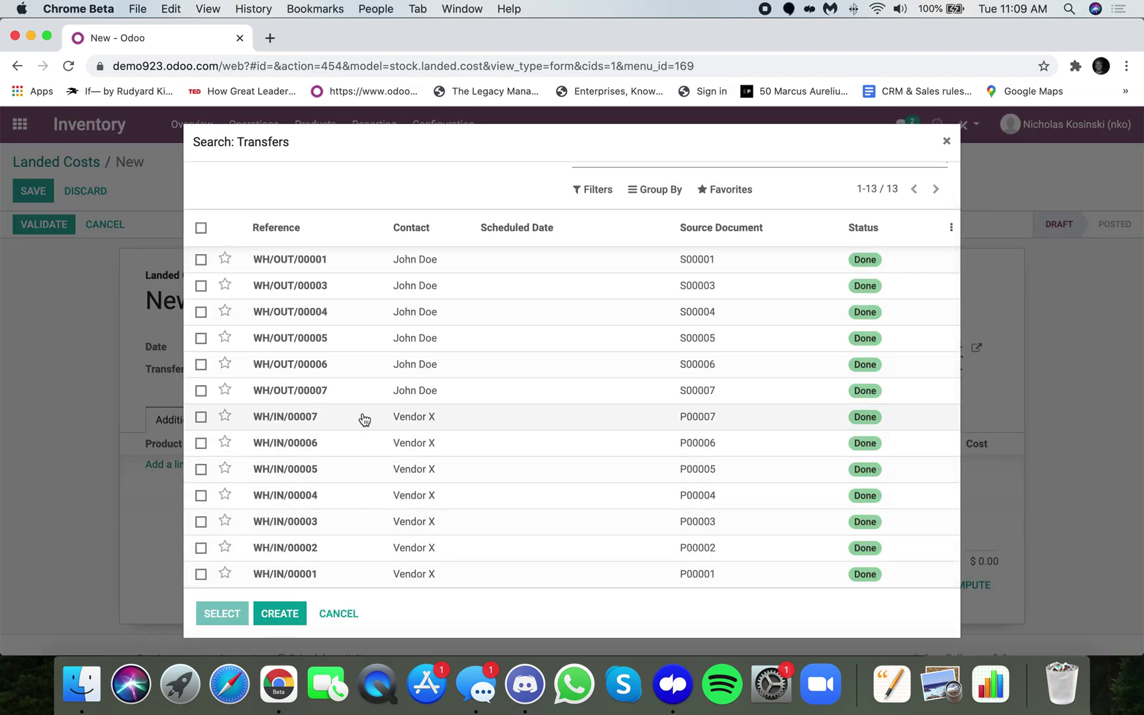
left_click(294, 422)
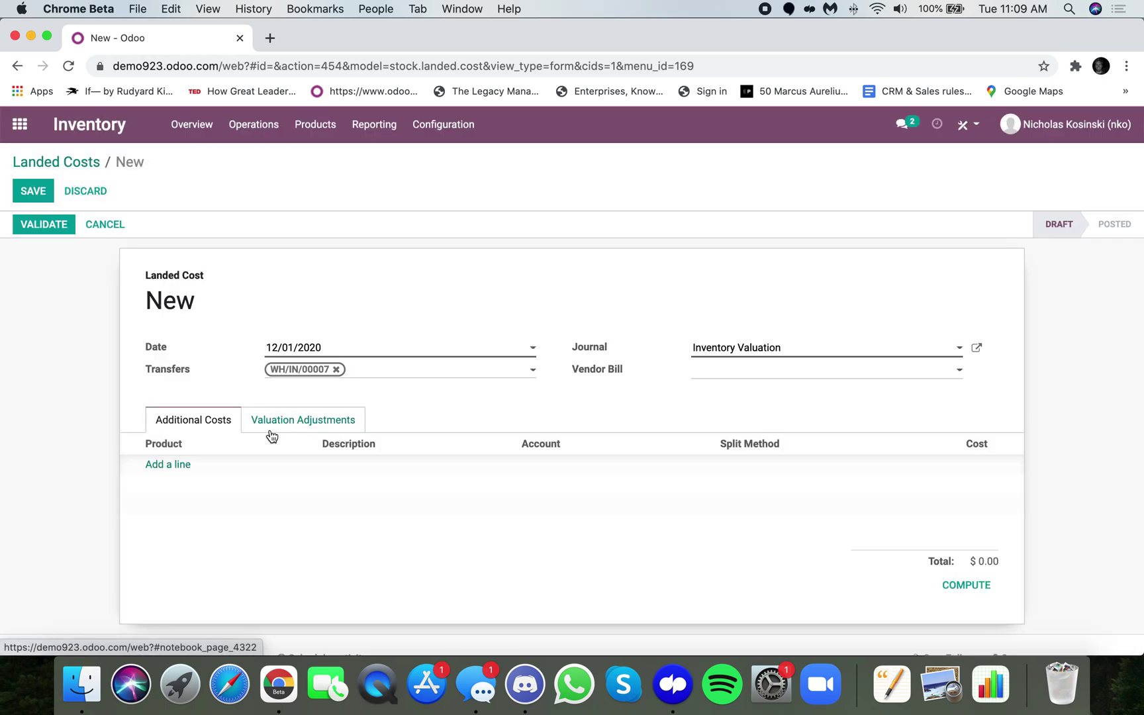
left_click(714, 373)
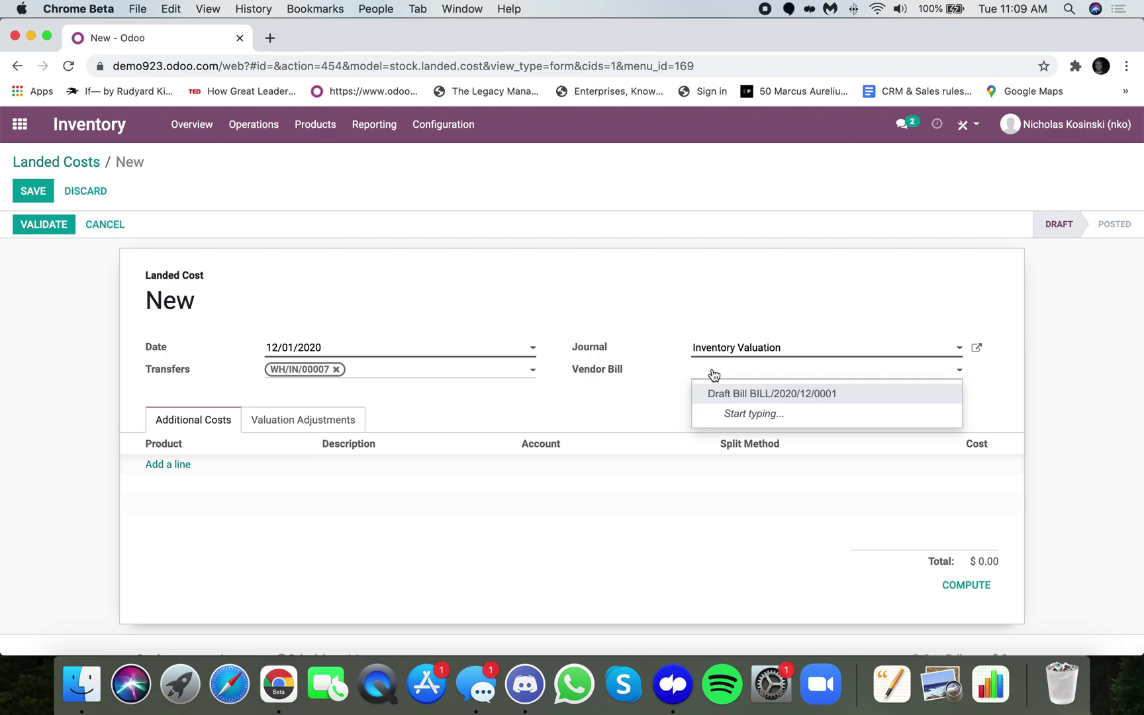
left_click(628, 401)
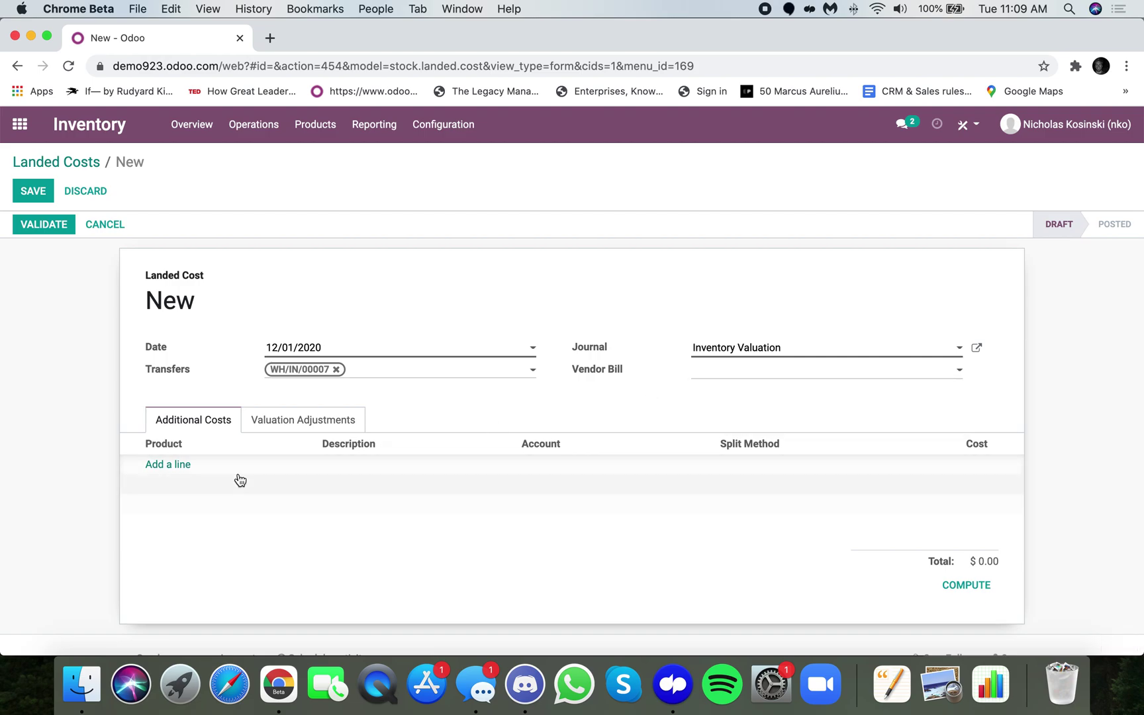
left_click(178, 465)
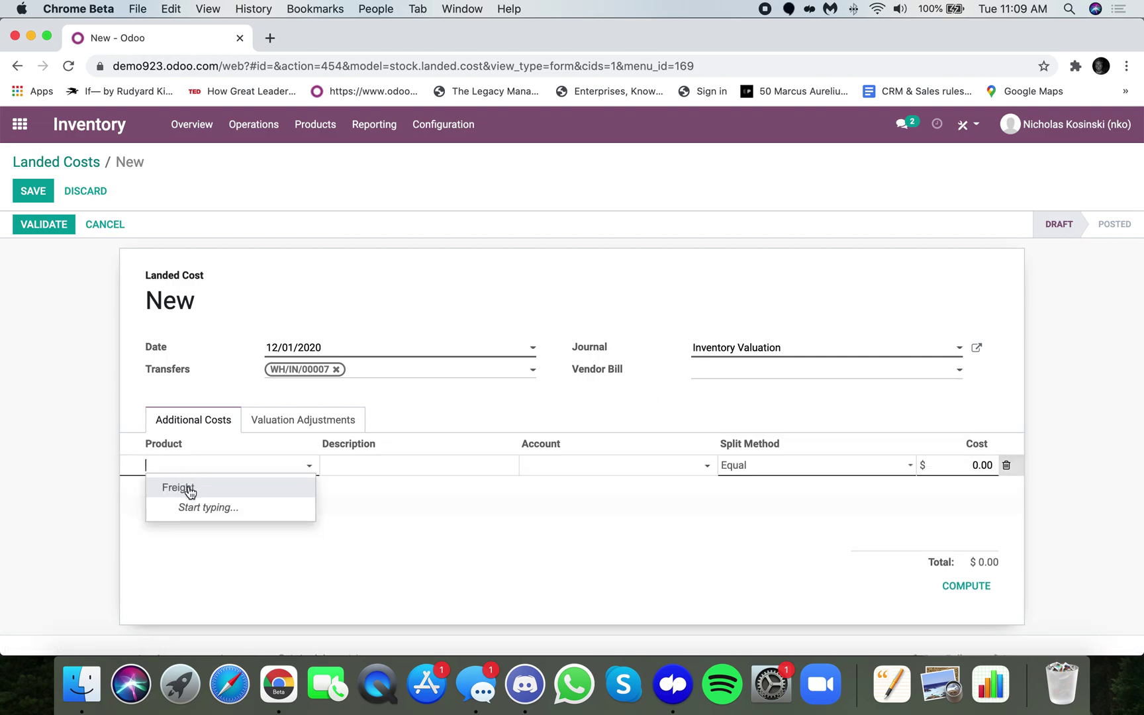
Step: Set the cost line's product to Freight and keep the Equal split method
left_click(190, 490)
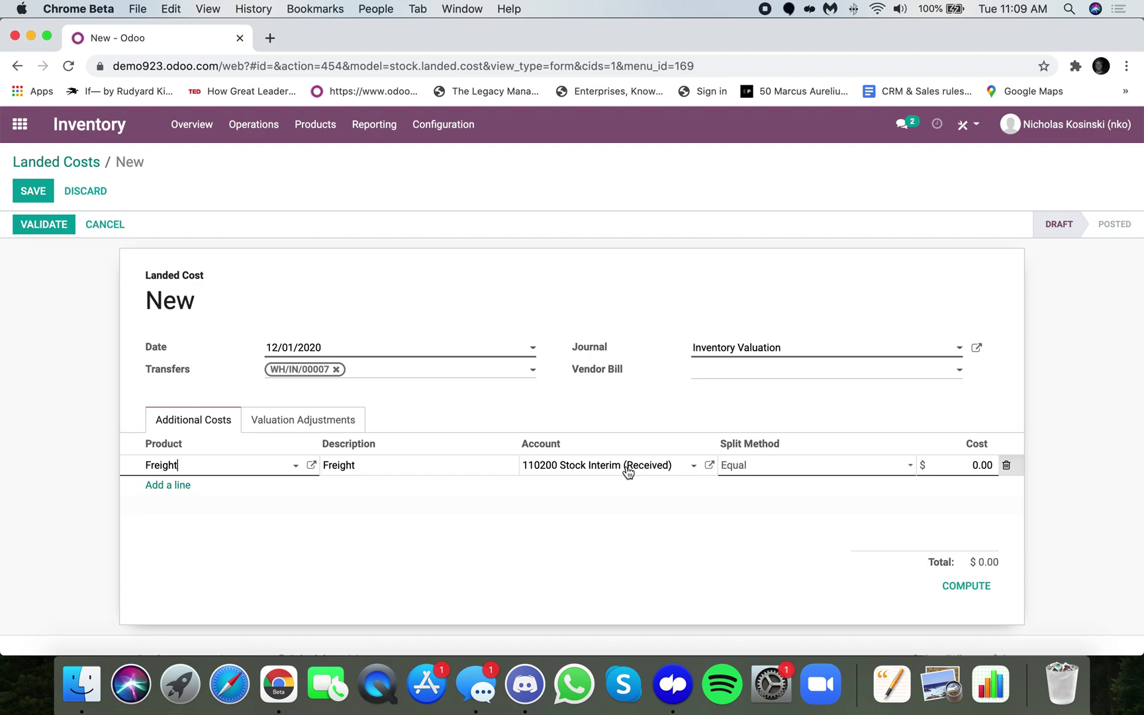
left_click(785, 465)
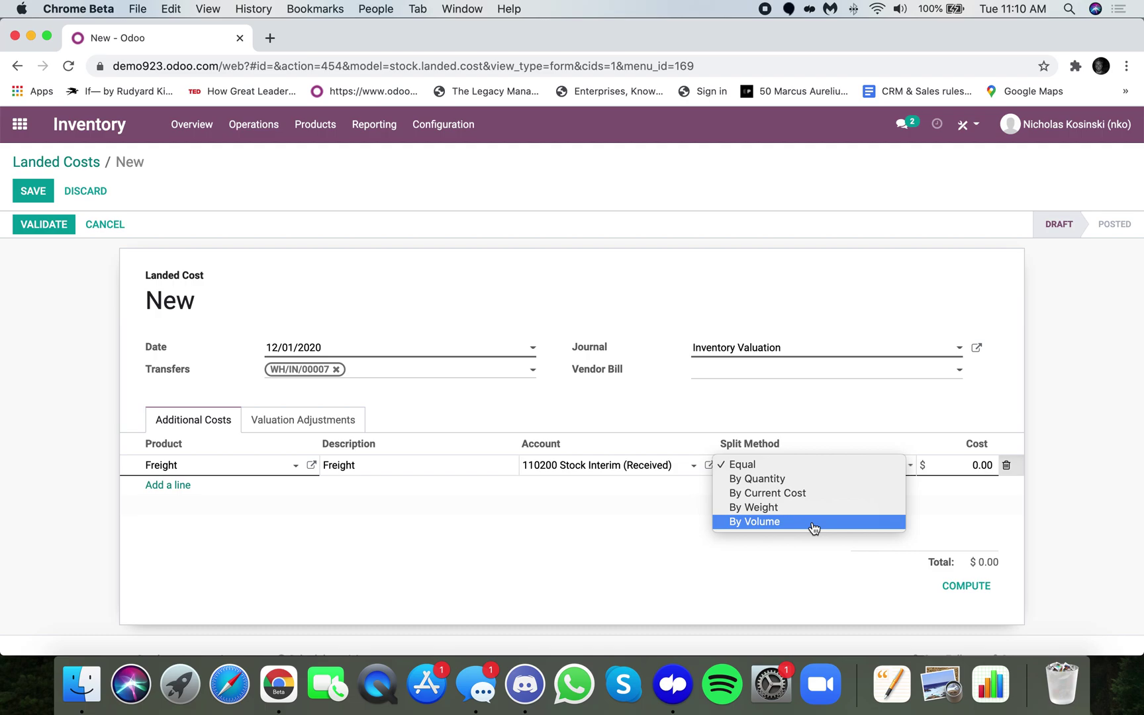
left_click(812, 464)
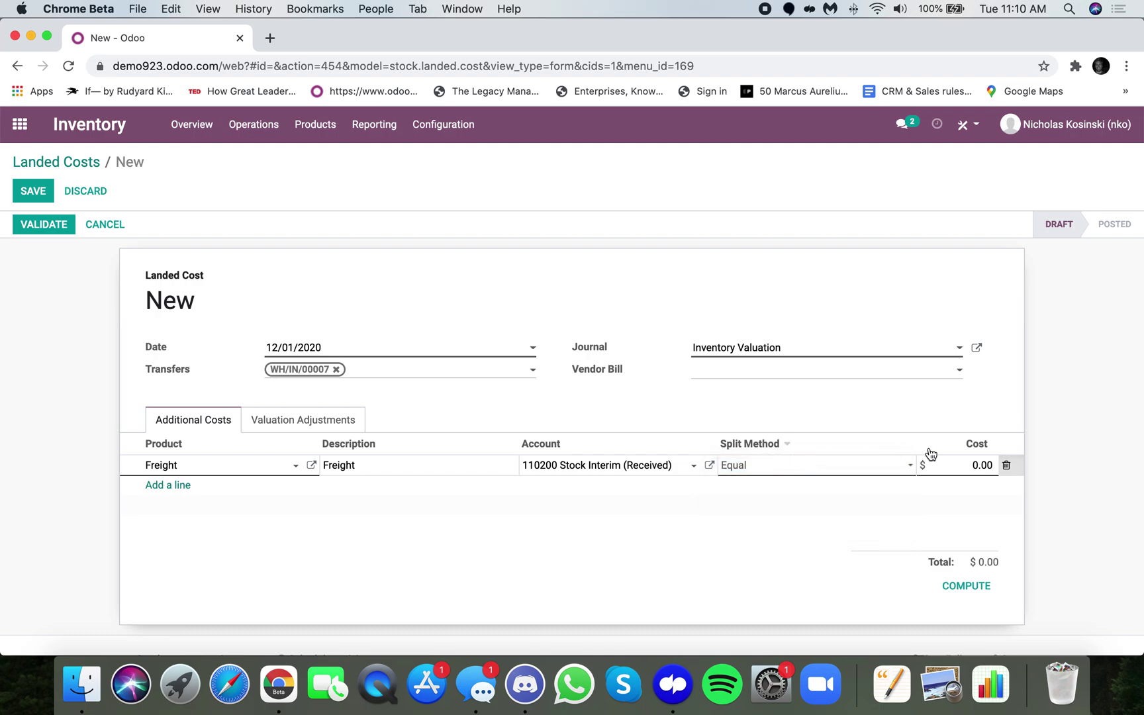
Step: Enter a $30 Freight cost and compute, showing Product A rising from $100 to $130
left_click(950, 463)
key("BackSpace")
type("e0")
left_click(976, 347)
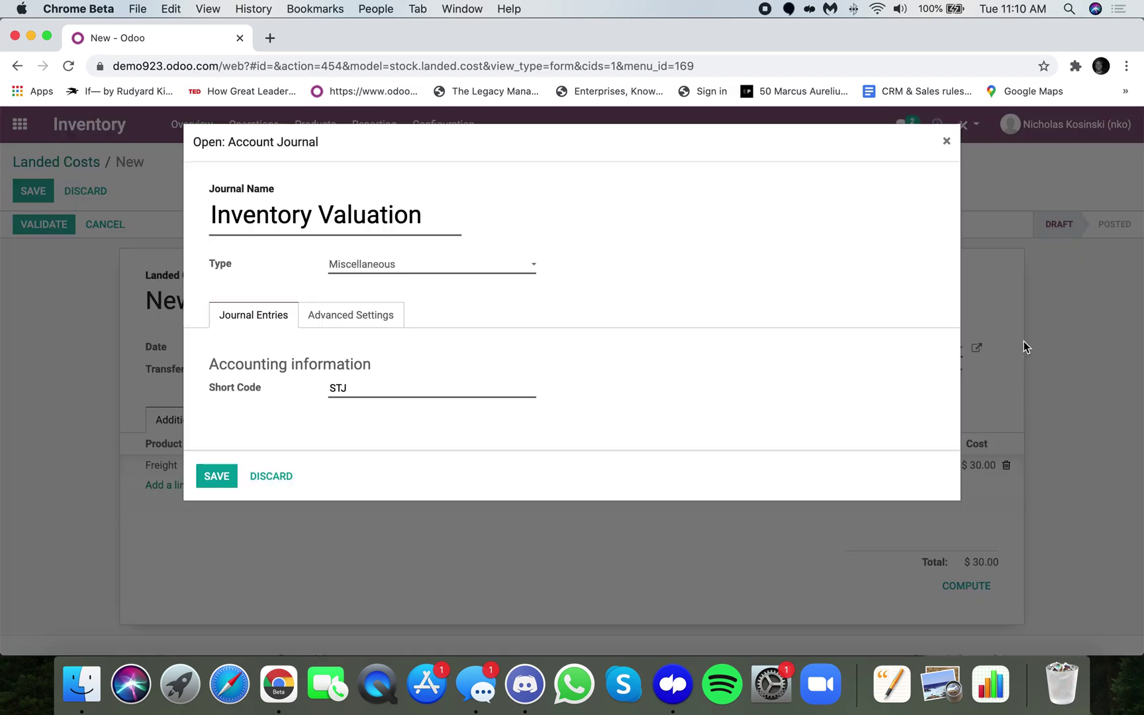
left_click(275, 478)
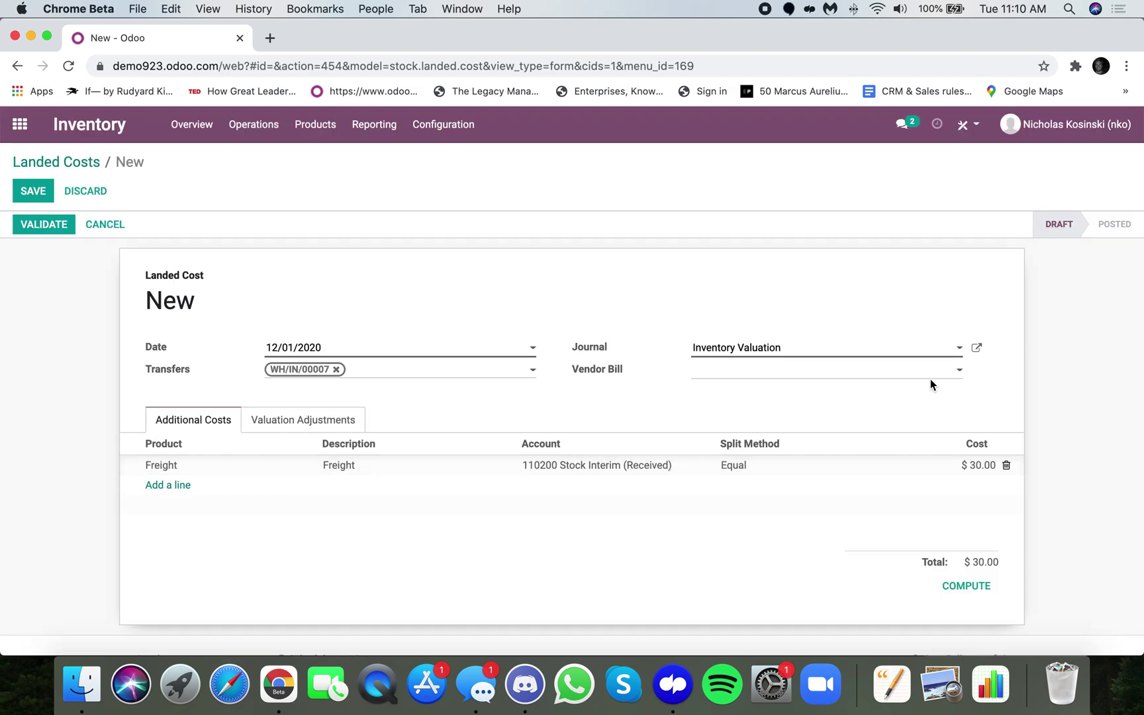
left_click(977, 589)
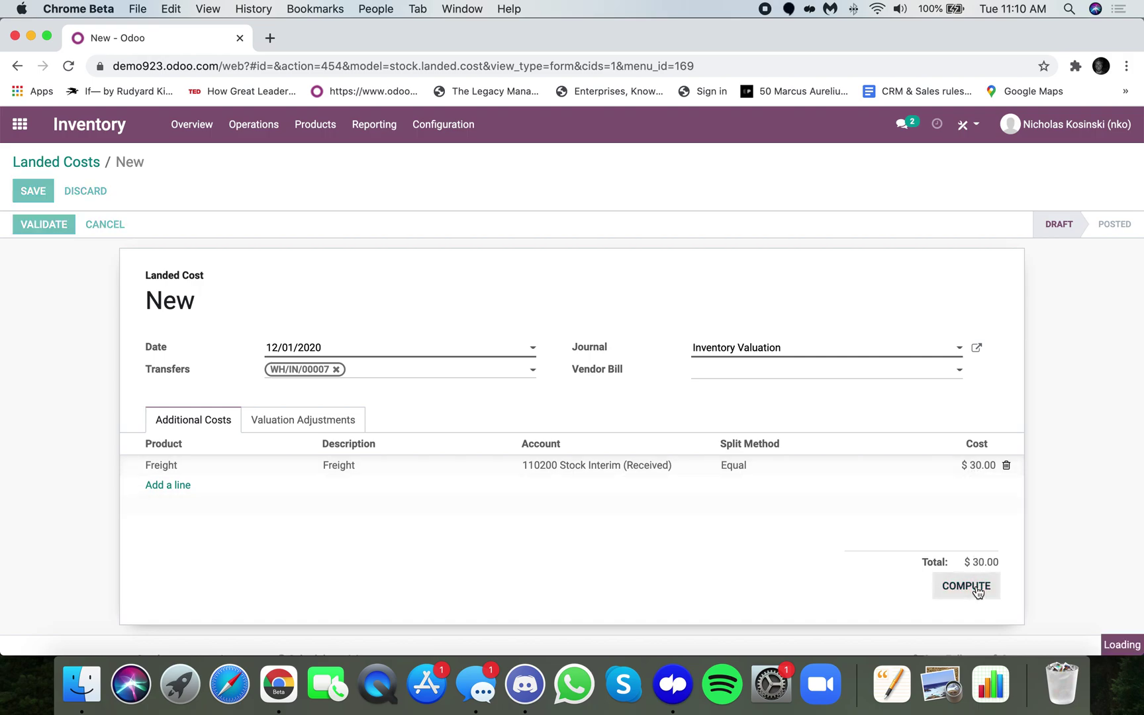
left_click(319, 421)
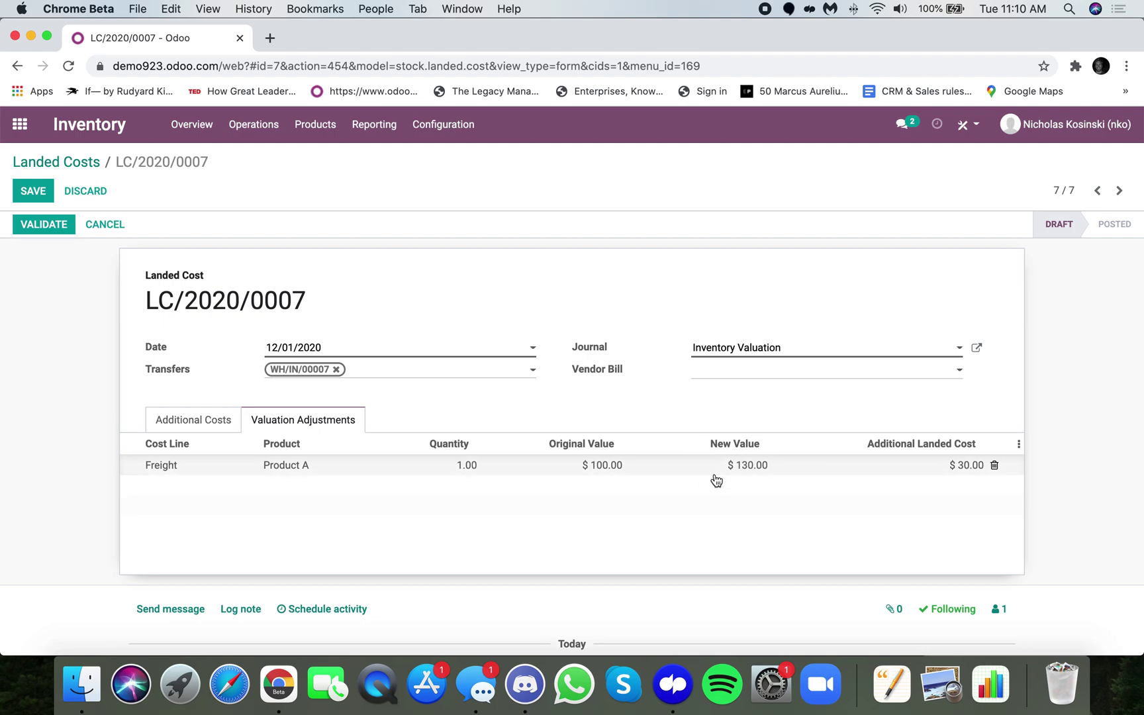
left_click(222, 423)
Step: Validate LC/2020/0007 and check Stock On Hand now values Product A in WH/Stock at 130.00
left_click(58, 229)
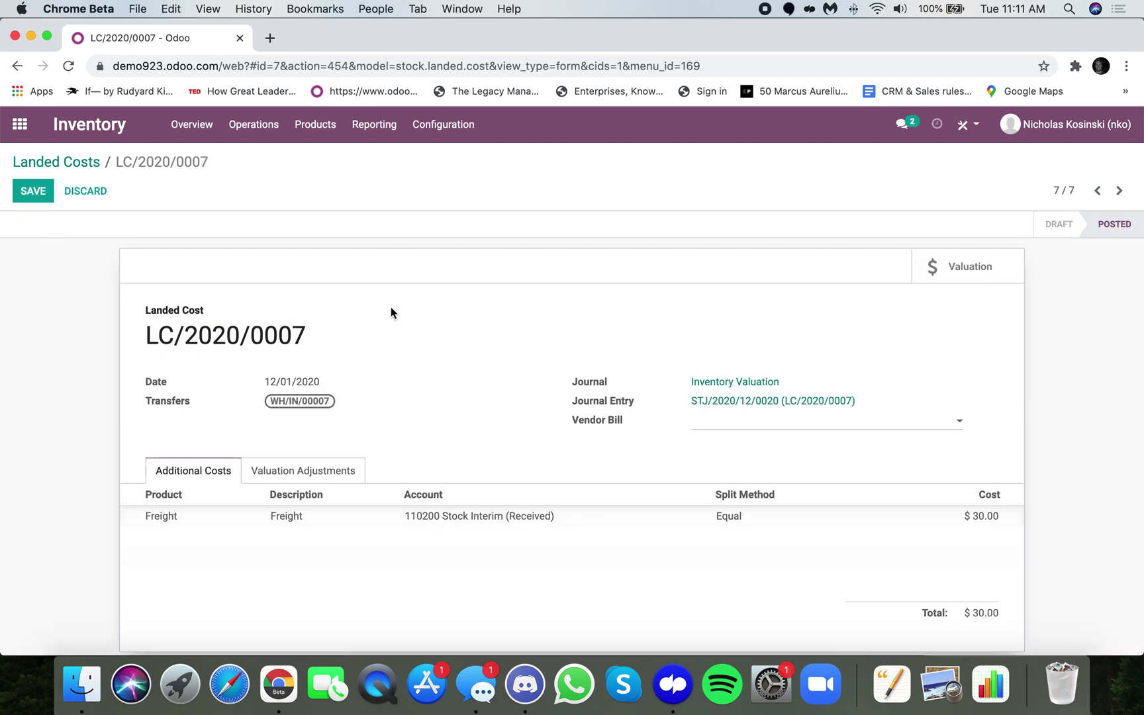
left_click(405, 124)
left_click(375, 126)
left_click(404, 188)
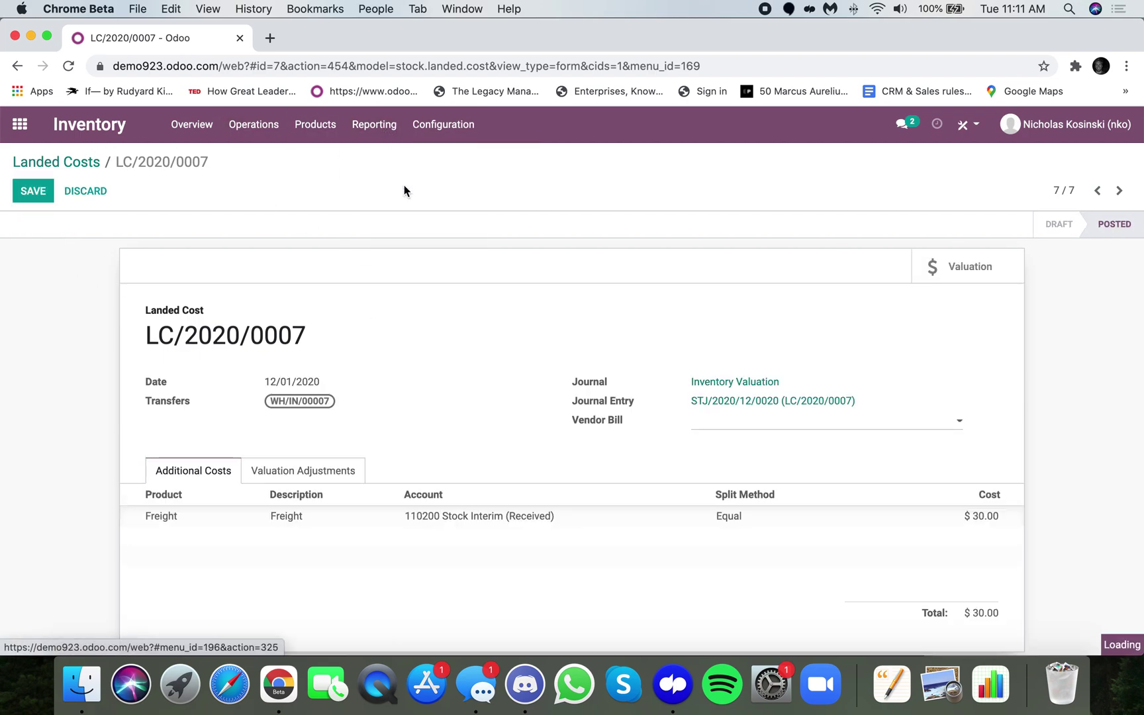
left_click(657, 262)
left_click(656, 283)
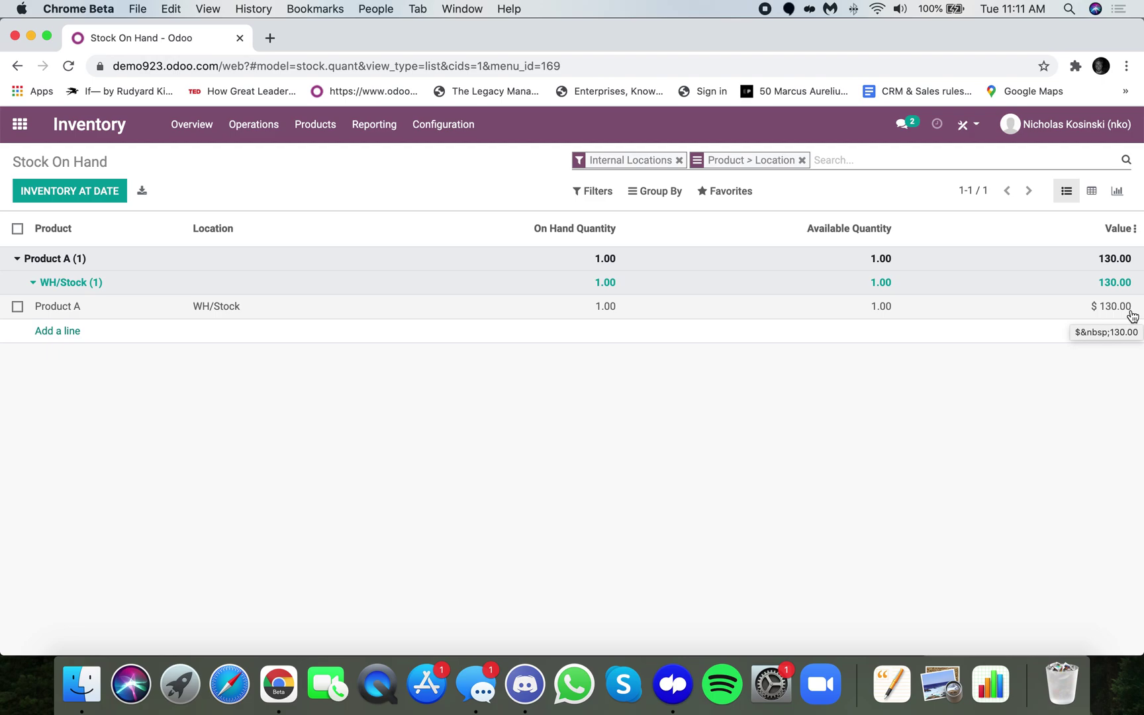
left_click(27, 132)
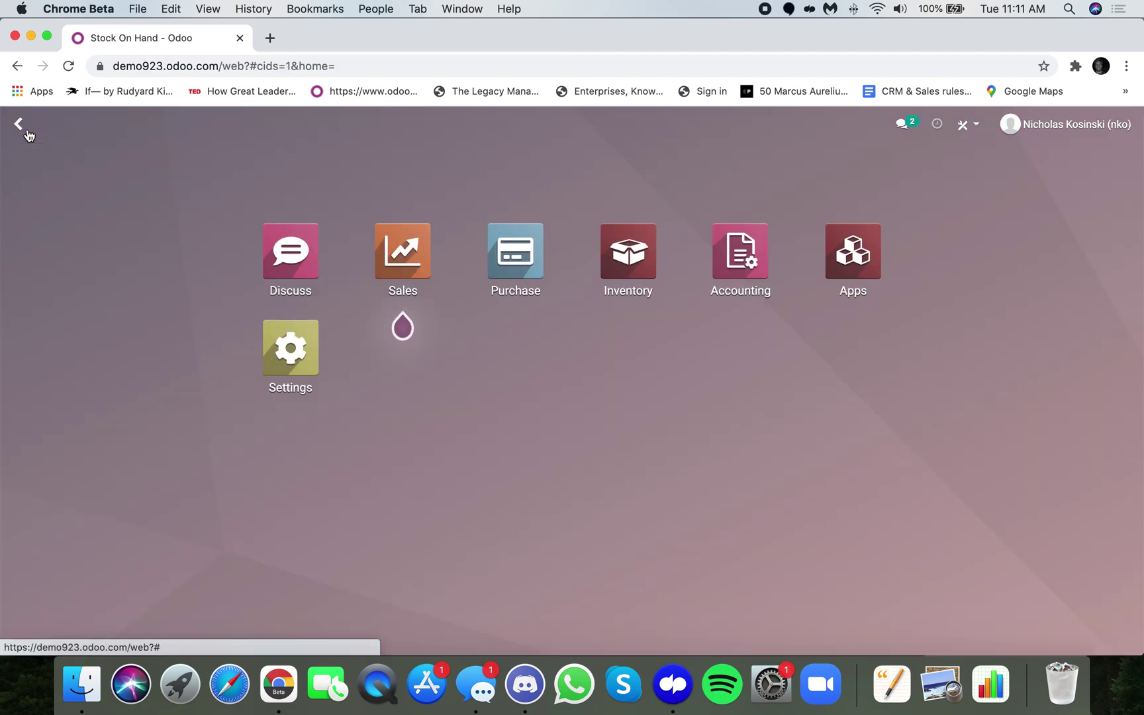
Step: Create a Sales quotation for the existing customer with one Product A line
left_click(404, 272)
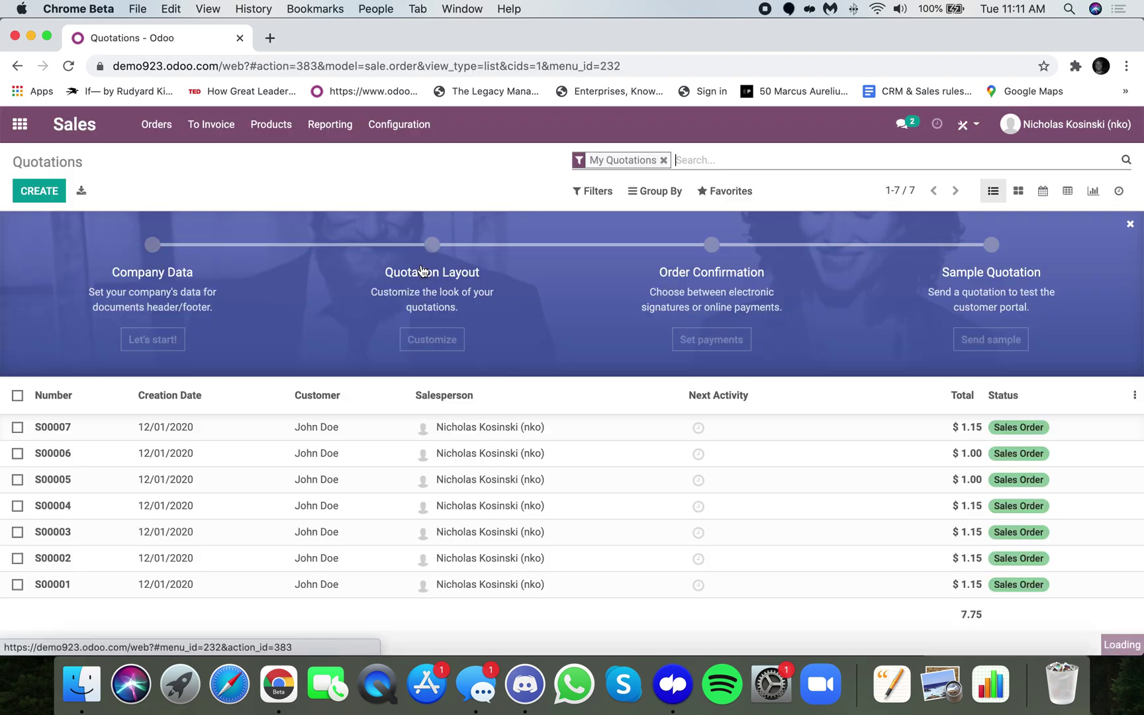
left_click(37, 192)
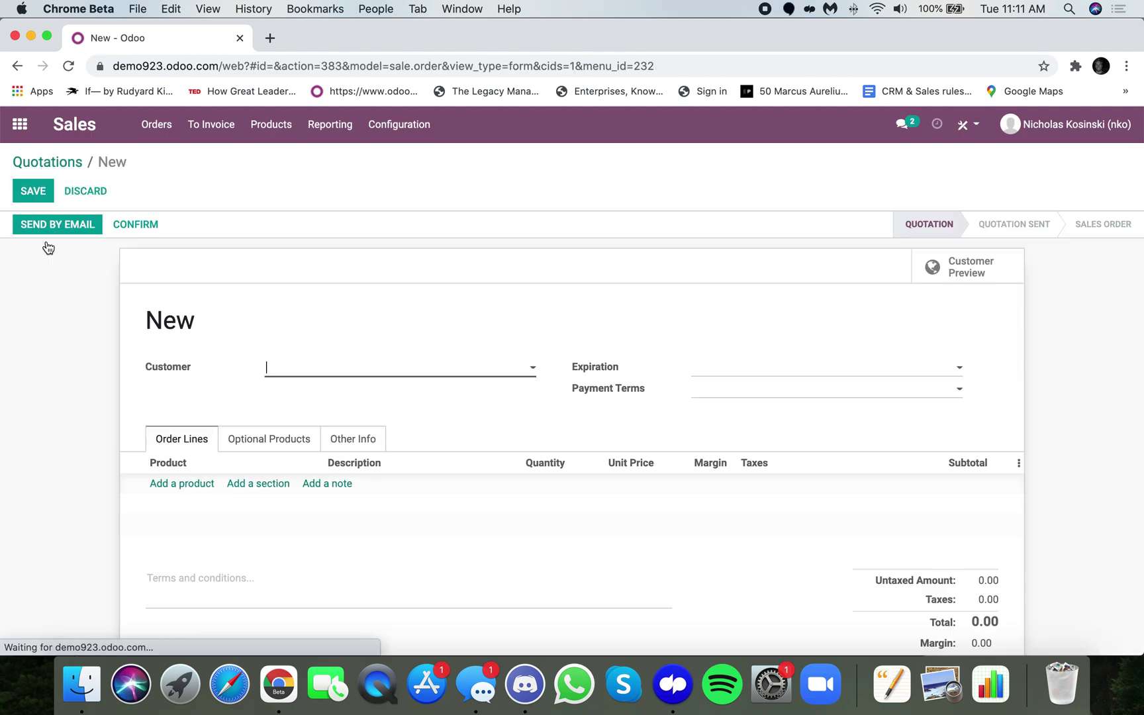
left_click(296, 368)
left_click(331, 391)
left_click(199, 483)
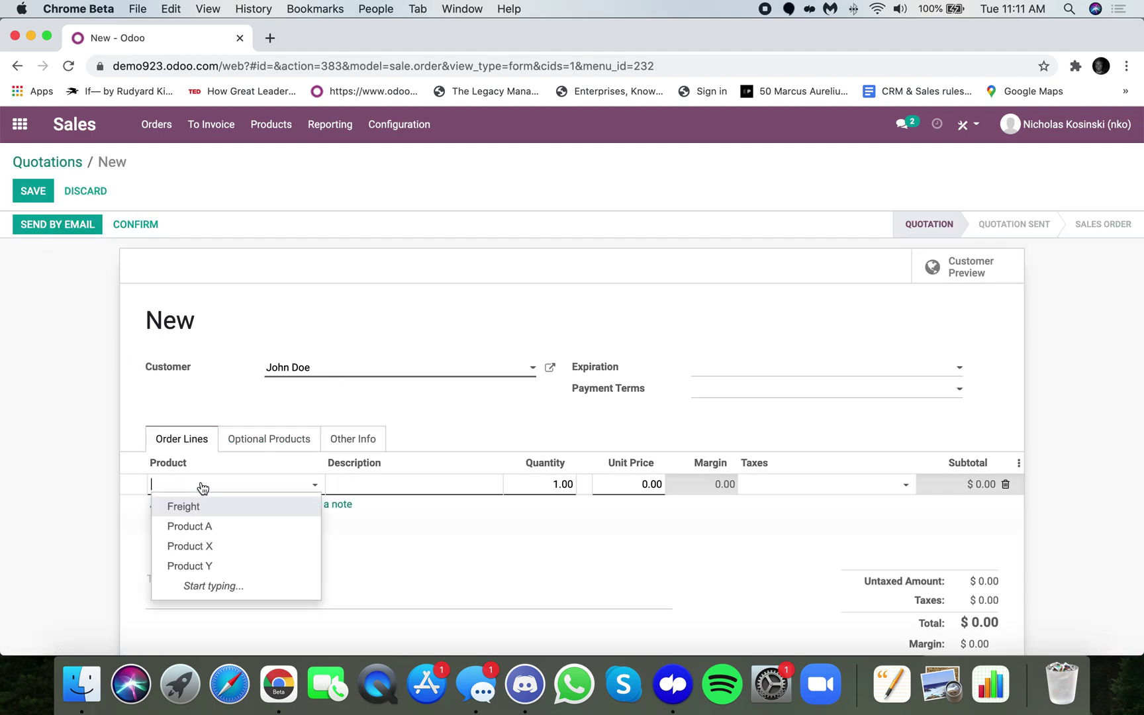
left_click(243, 526)
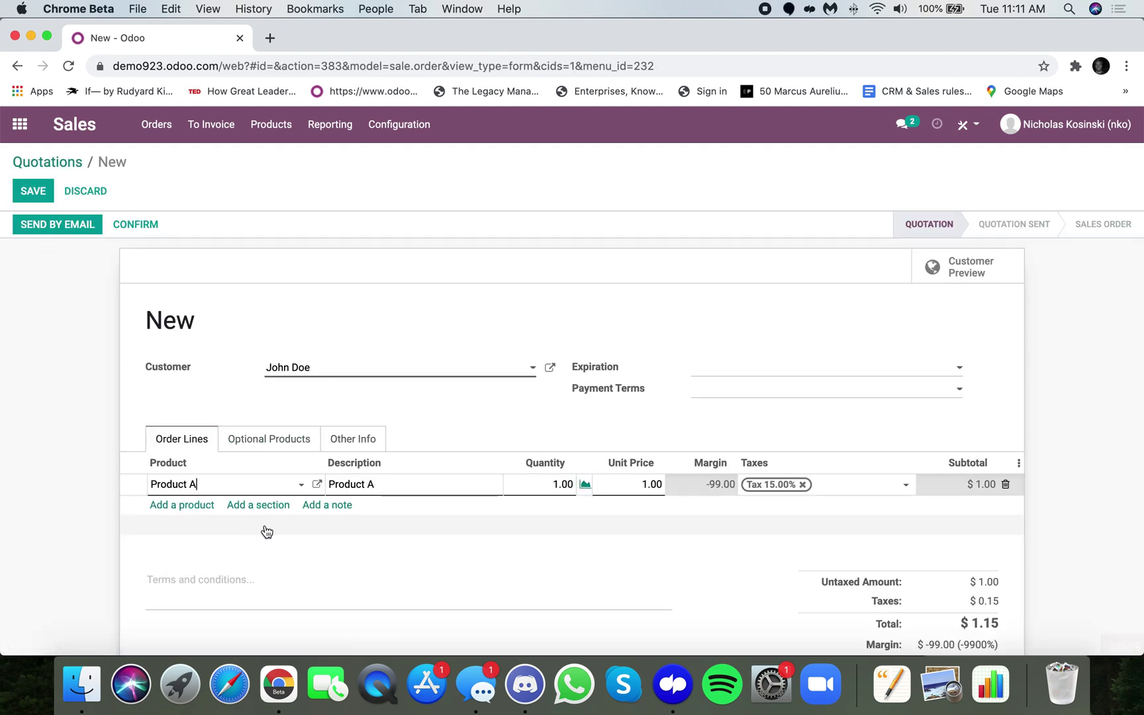
left_click(579, 558)
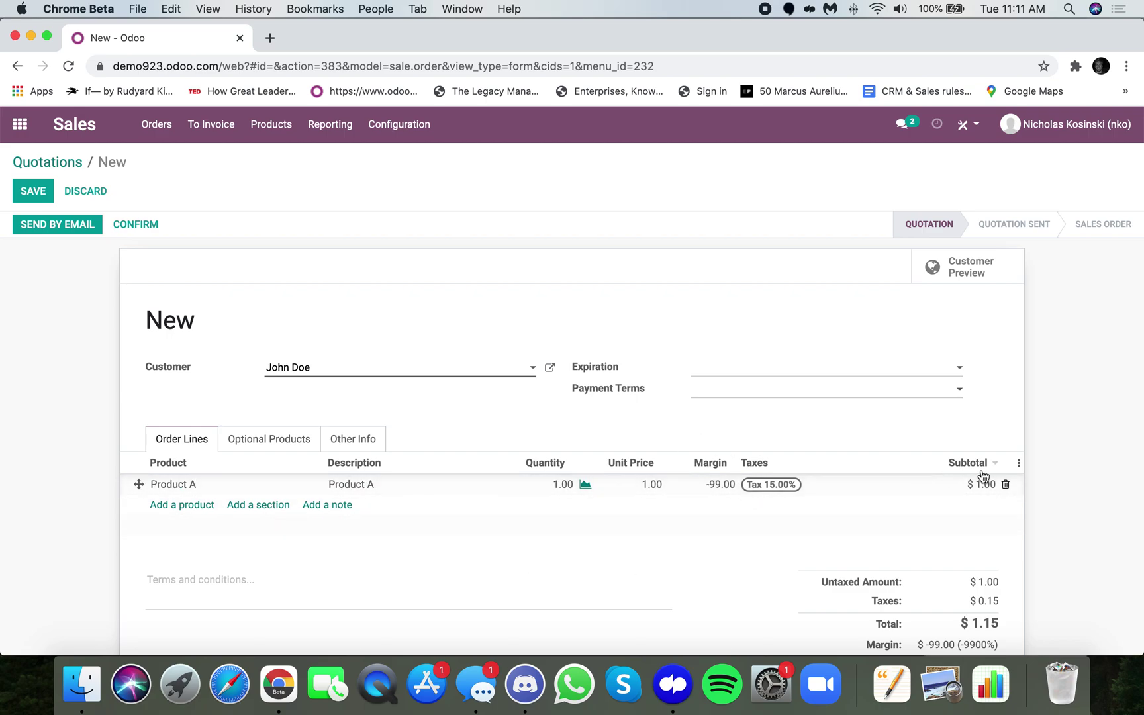
Step: Show the Cost column and hide the Margin column on the order lines
left_click(1019, 464)
left_click(987, 532)
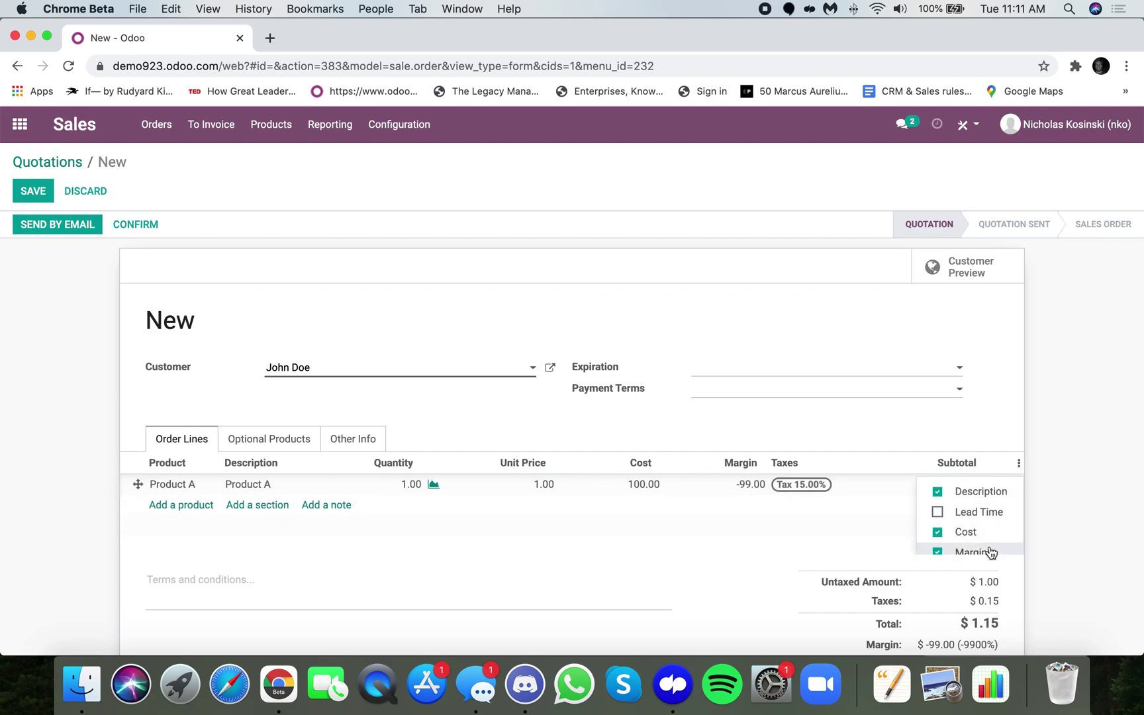
left_click(987, 550)
left_click(798, 545)
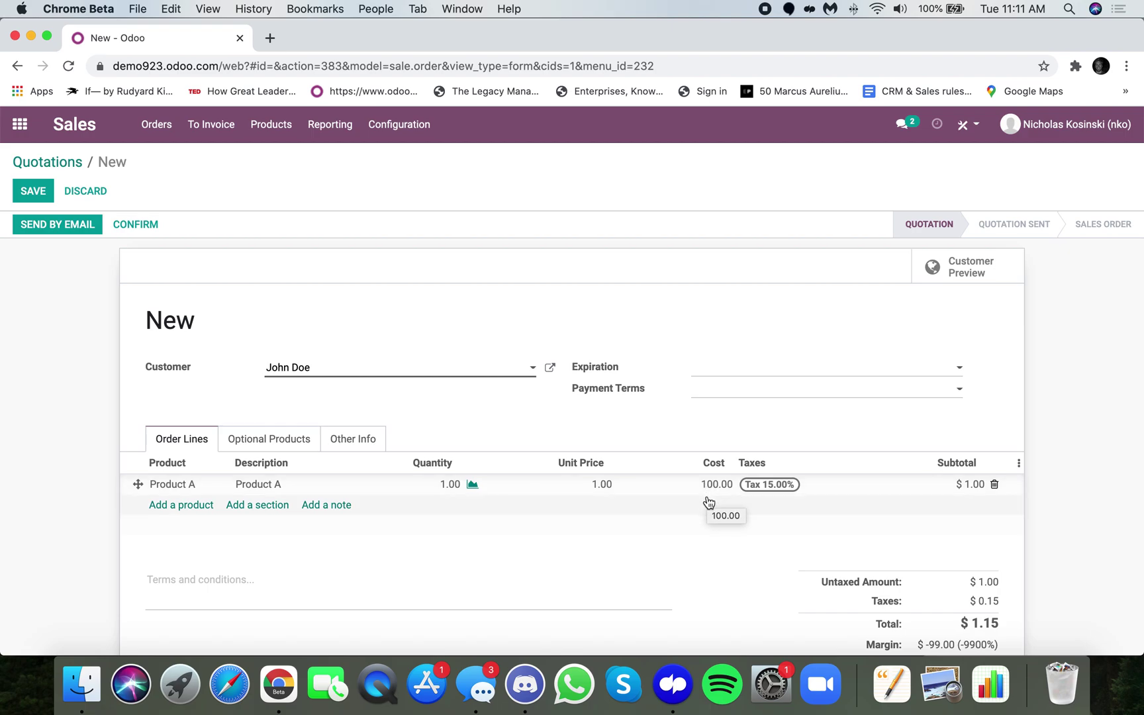
Step: Save and confirm quotation S00008, then validate its delivery WH/OUT/00008
left_click(34, 193)
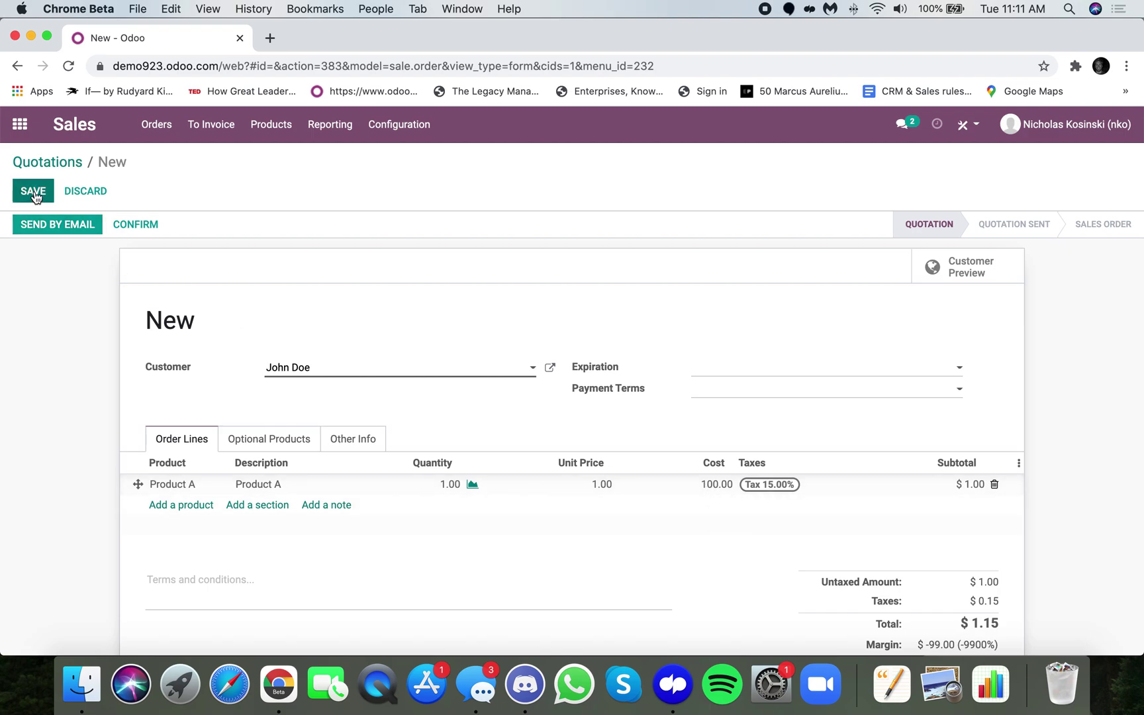
left_click(152, 225)
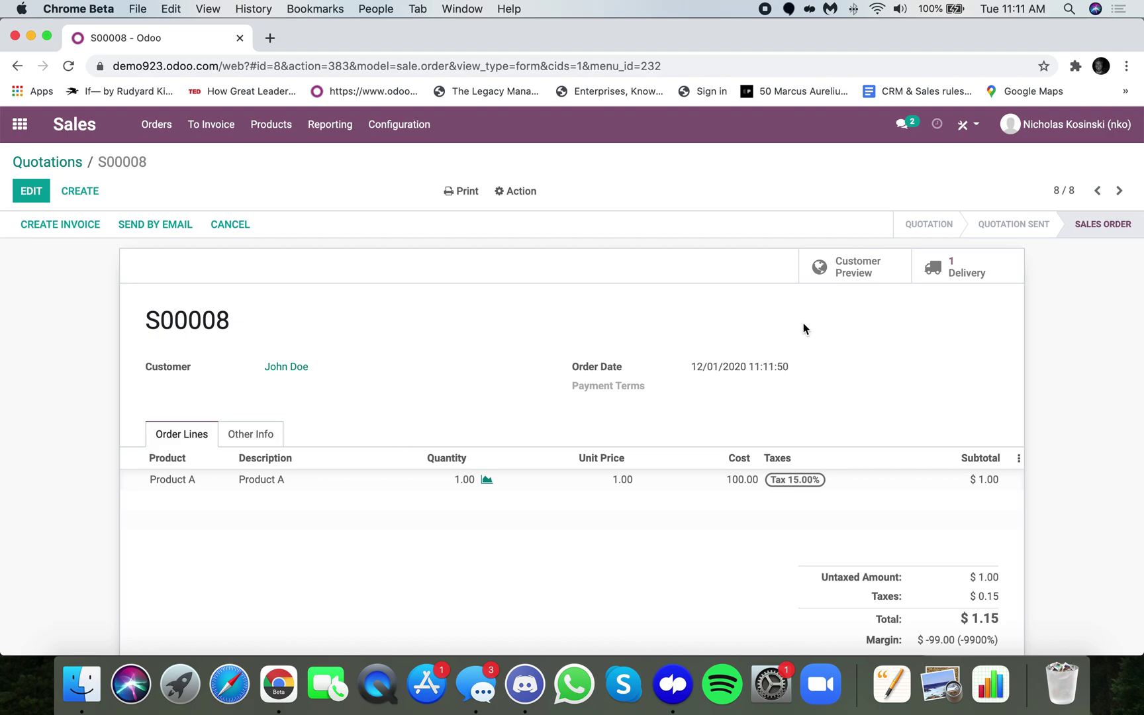
left_click(984, 271)
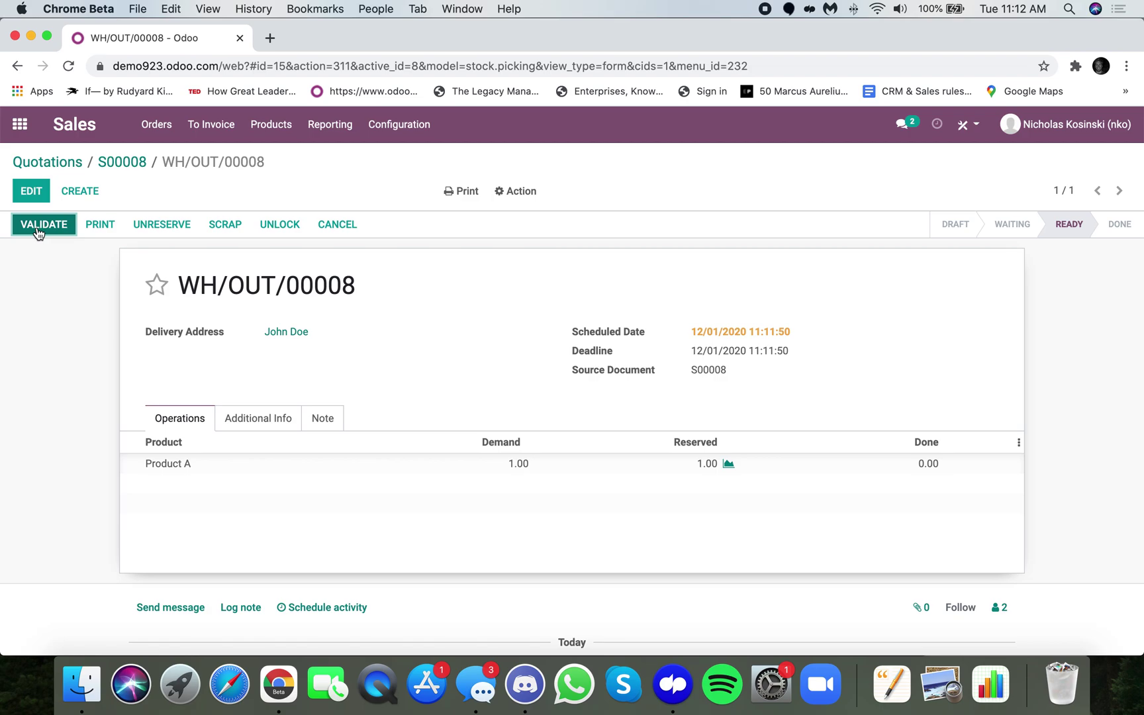
left_click(38, 231)
Step: Apply the immediate transfer for WH/OUT/00008, then check S00008's Product A line: cost 130.00, margin -129.00
left_click(217, 268)
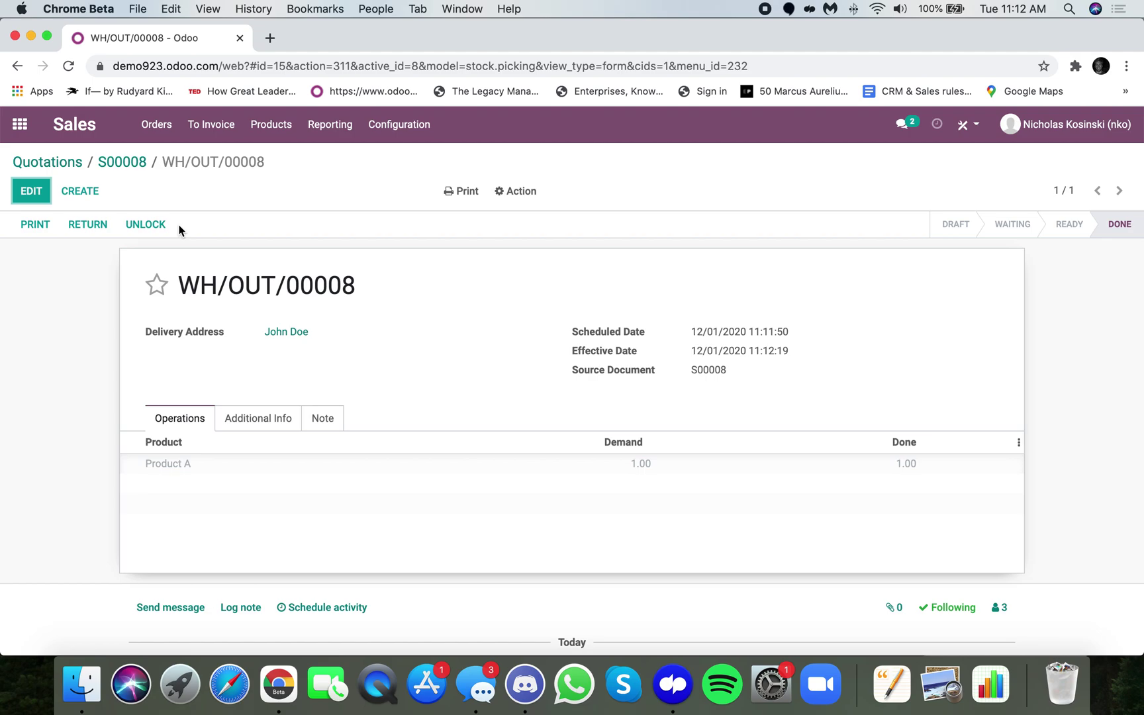
left_click(136, 167)
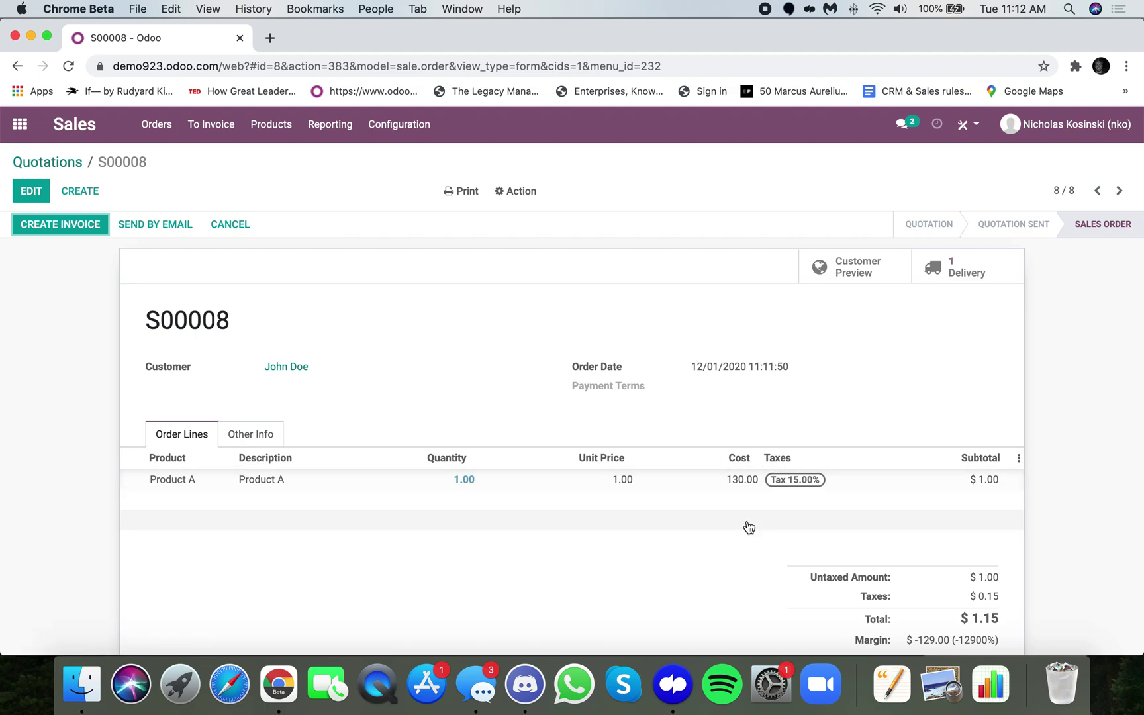
left_click(1019, 459)
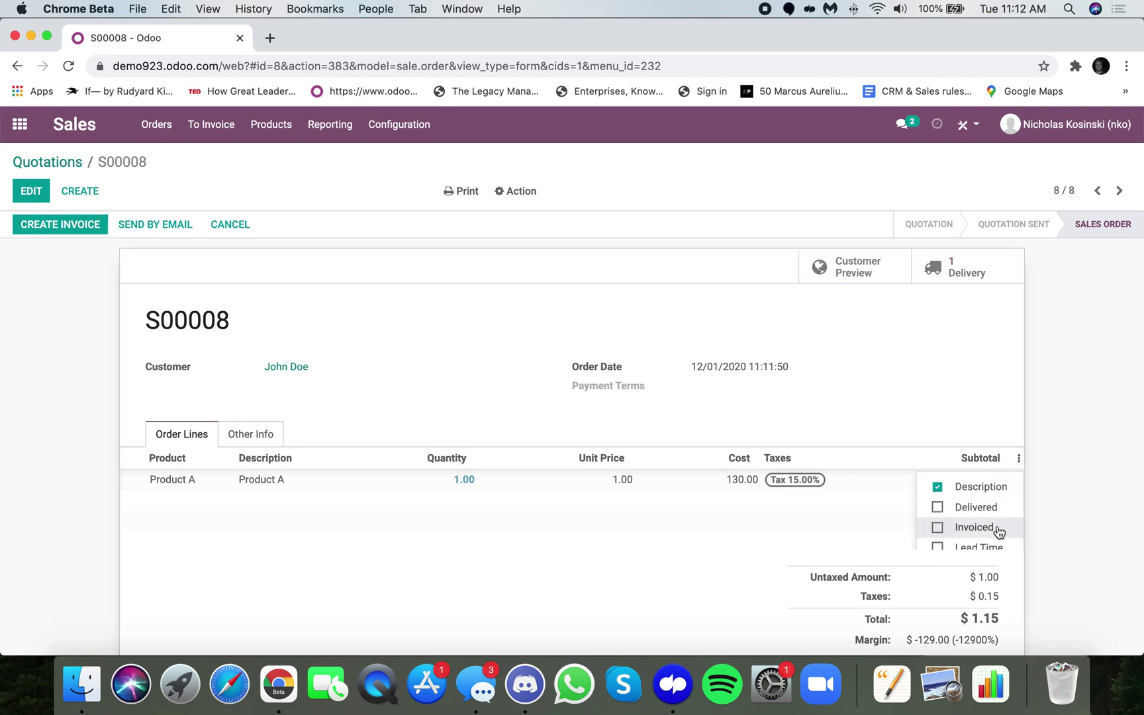
scroll(999, 533, "down", 2)
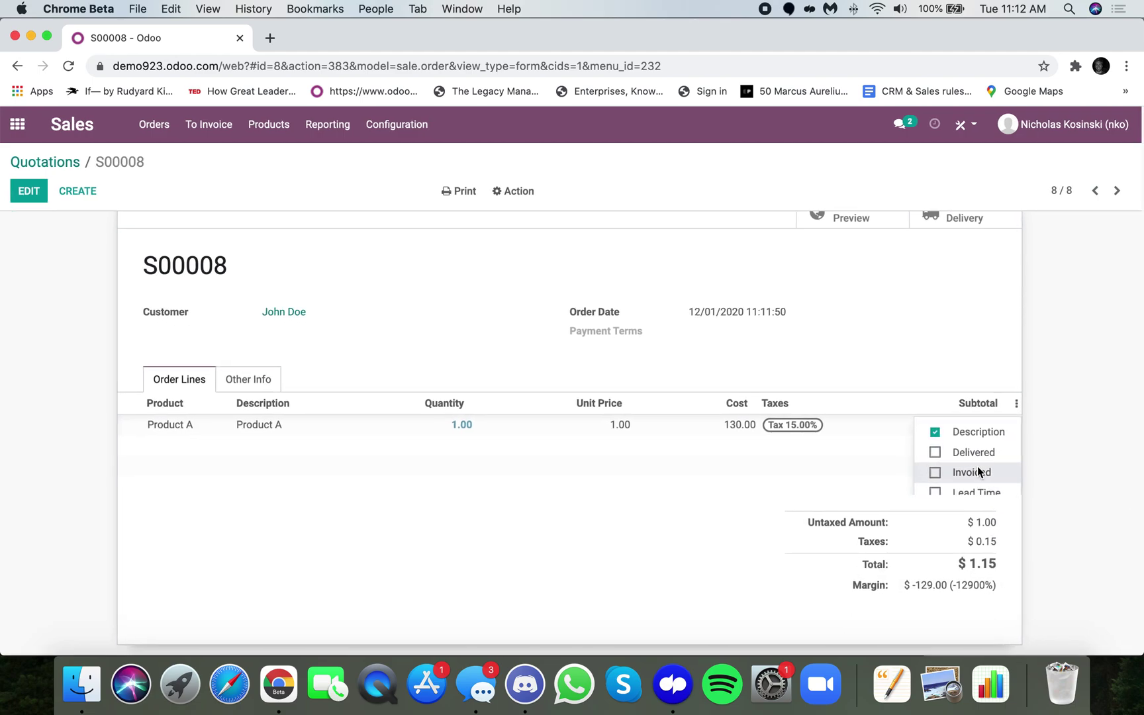
scroll(977, 470, "up", 1)
left_click(817, 509)
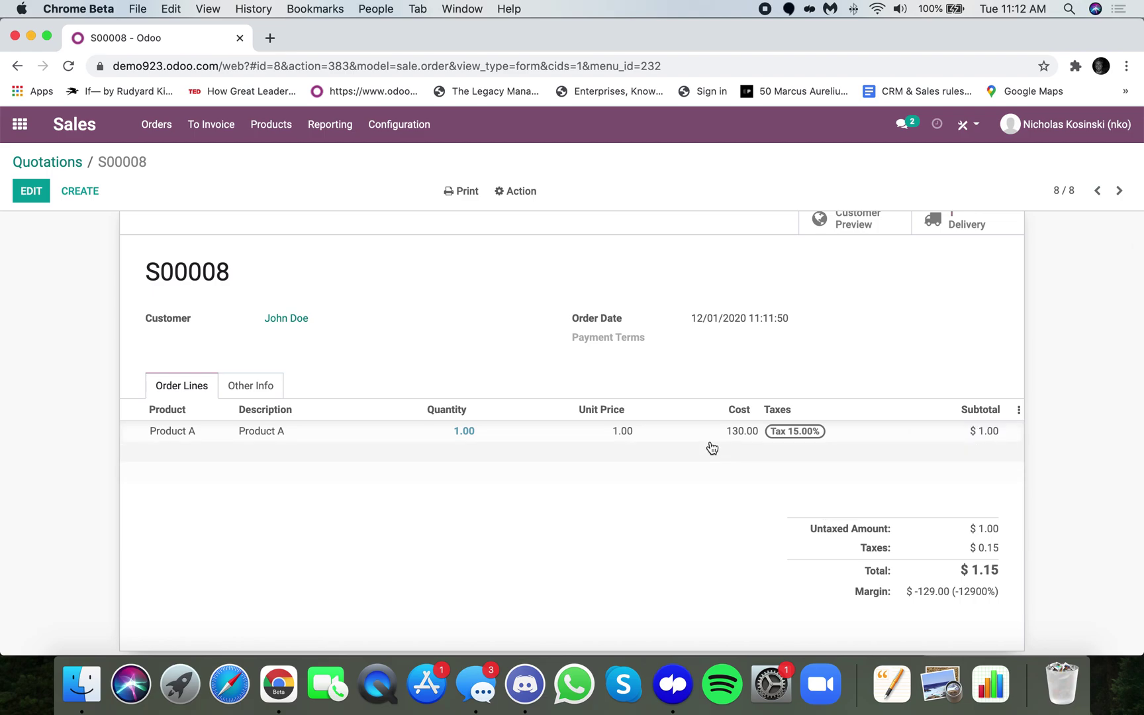
left_click_drag(897, 591, 1001, 593)
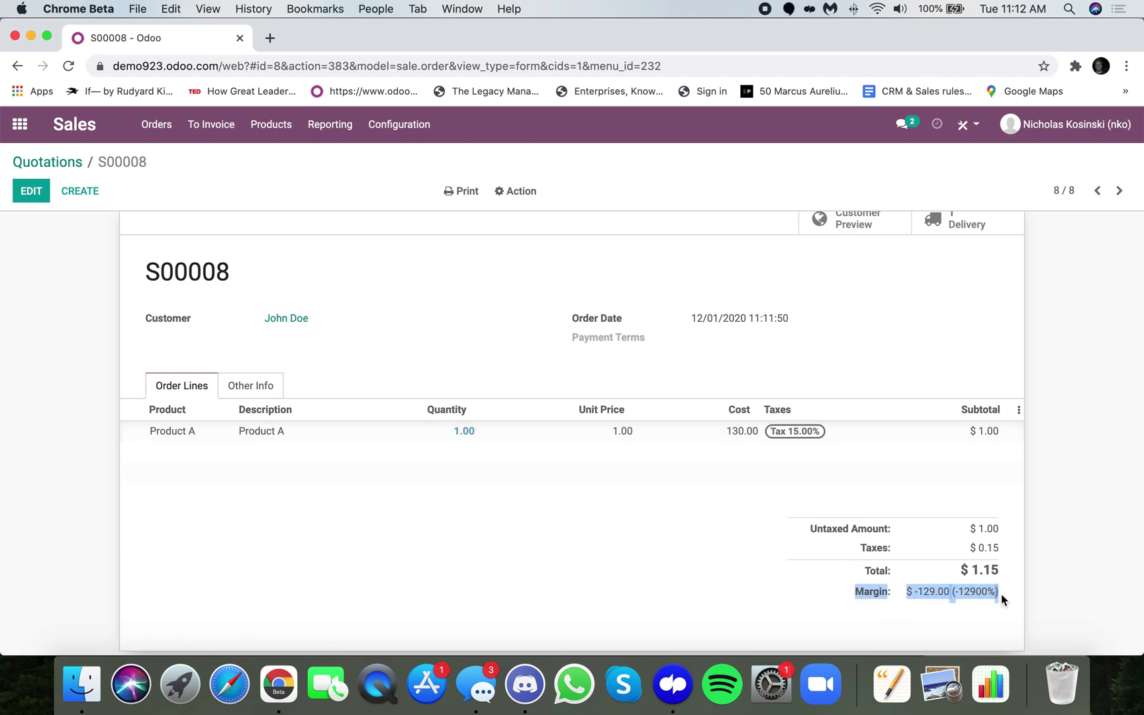
left_click(1000, 593)
scroll(1007, 603, "up", 2)
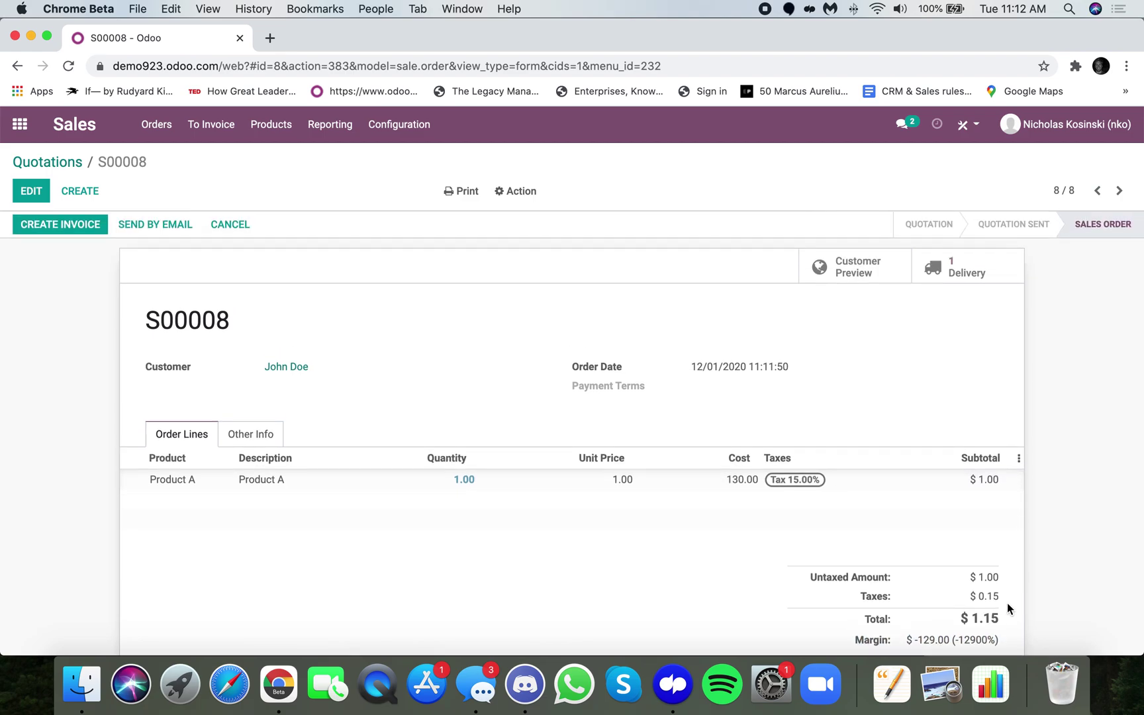
Step: Open the Journal Entries list from the home menu via 'journ'
left_click(19, 127)
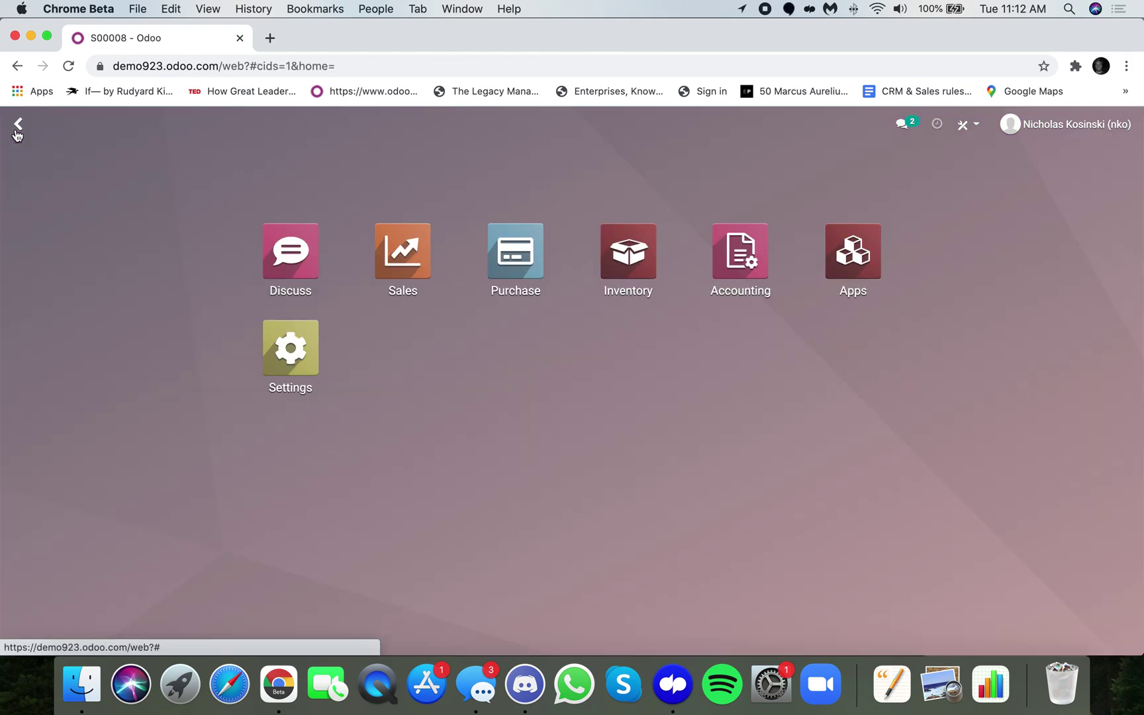
type("journ")
key("Return")
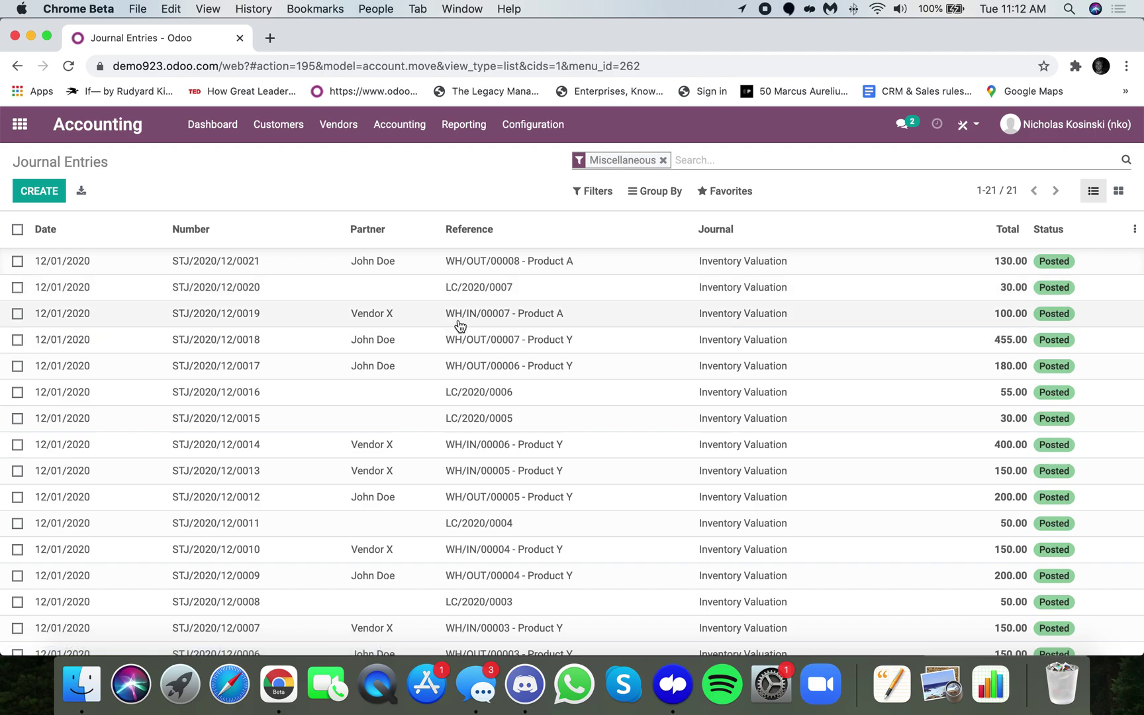
Step: Review the Product A receipt, landed cost LC/2020/0007 and delivery STJ/2020/12/0021 journal entries
left_click(1018, 321)
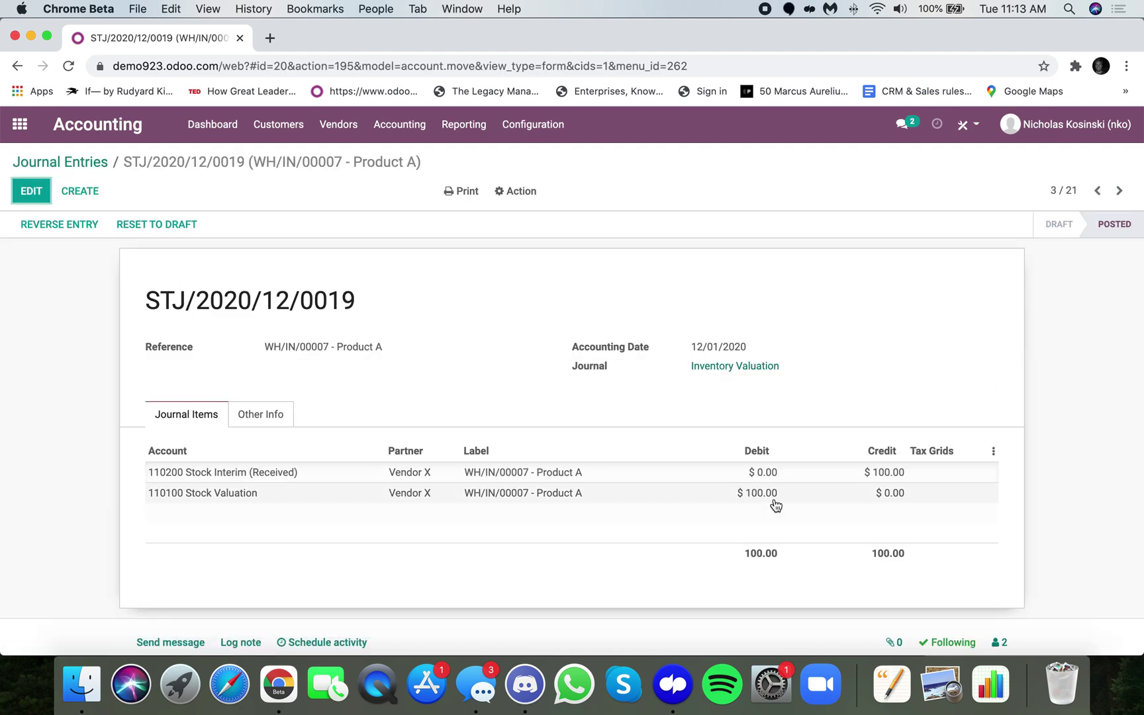
left_click(101, 163)
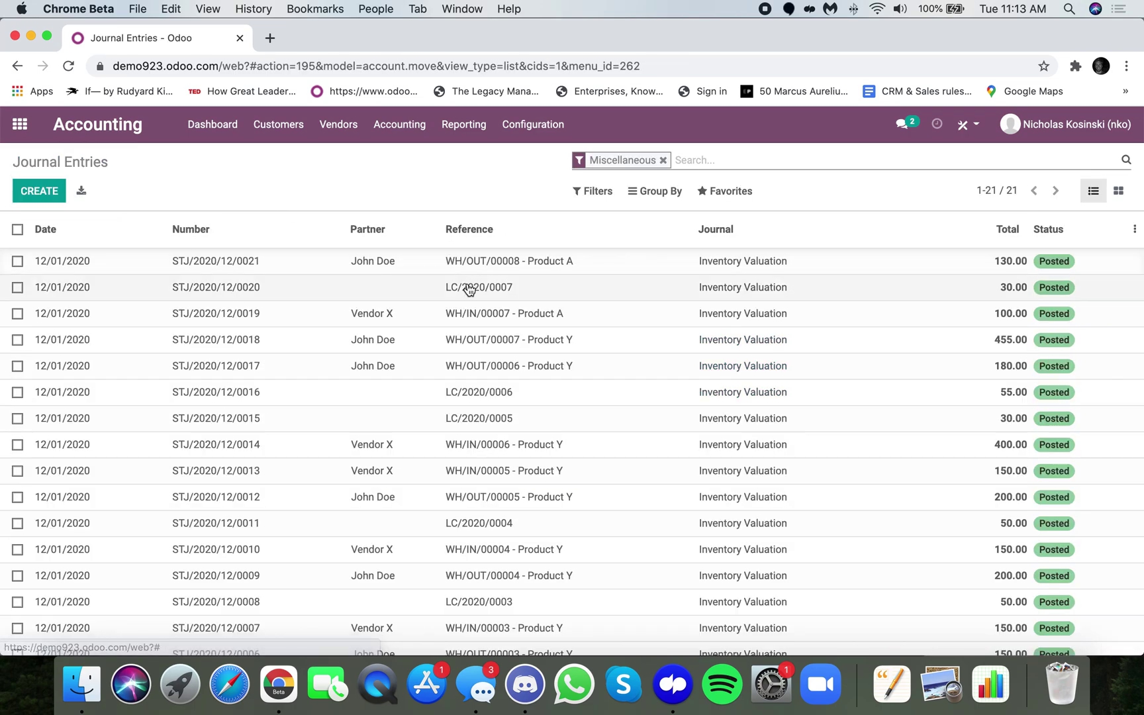
left_click(991, 285)
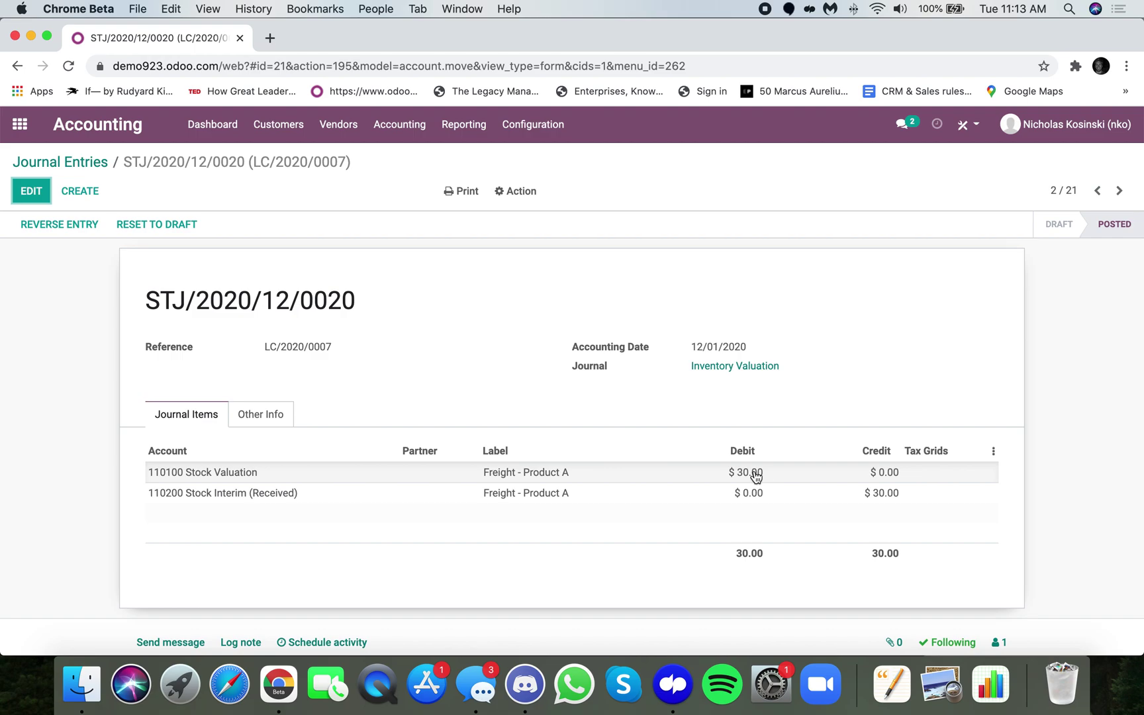
left_click(92, 160)
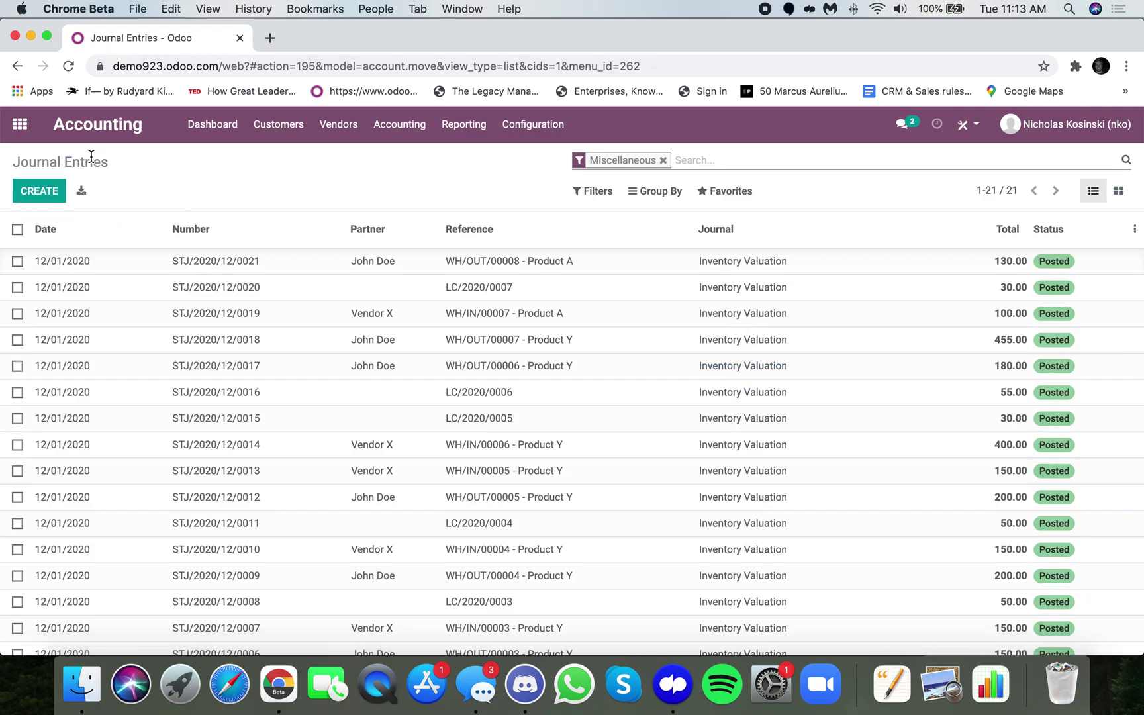
left_click(932, 270)
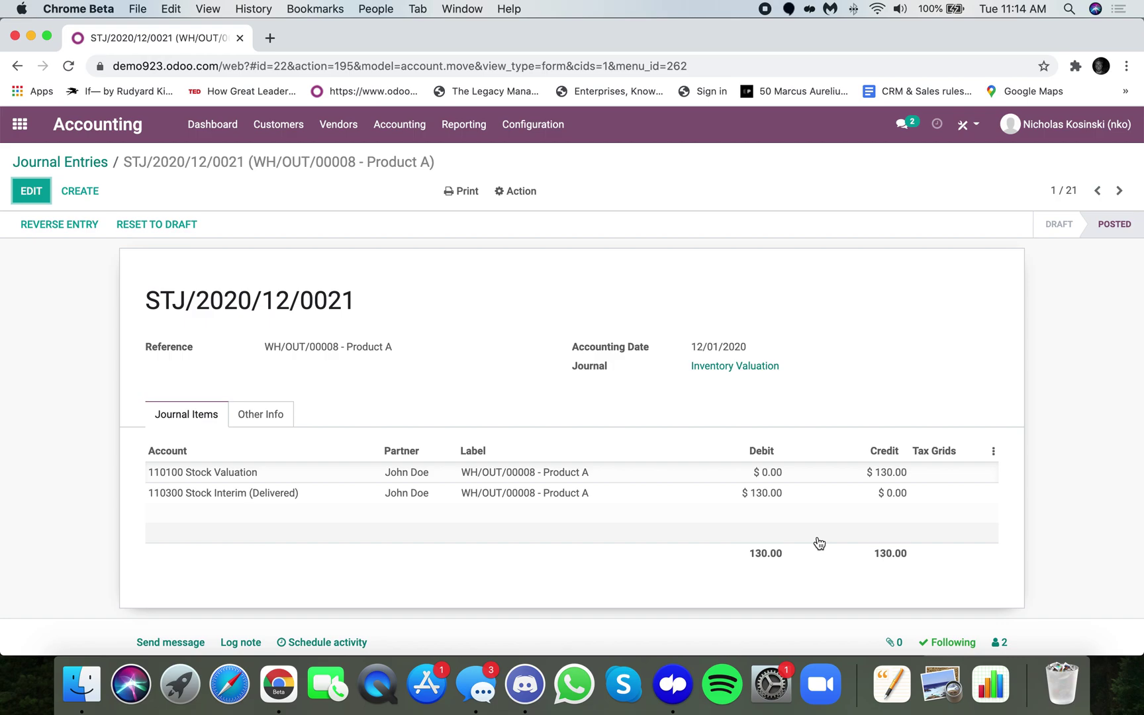
Step: Return from the delivery journal entry through the Journal Entries list to the home app menu
left_click(36, 164)
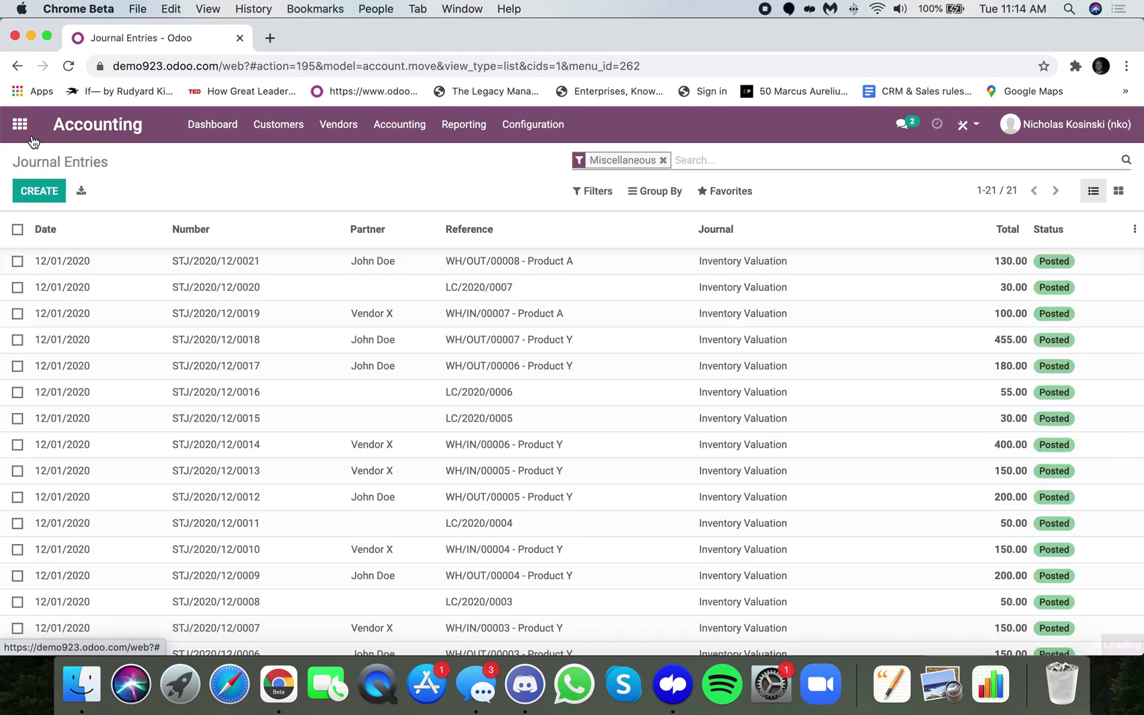
left_click(20, 125)
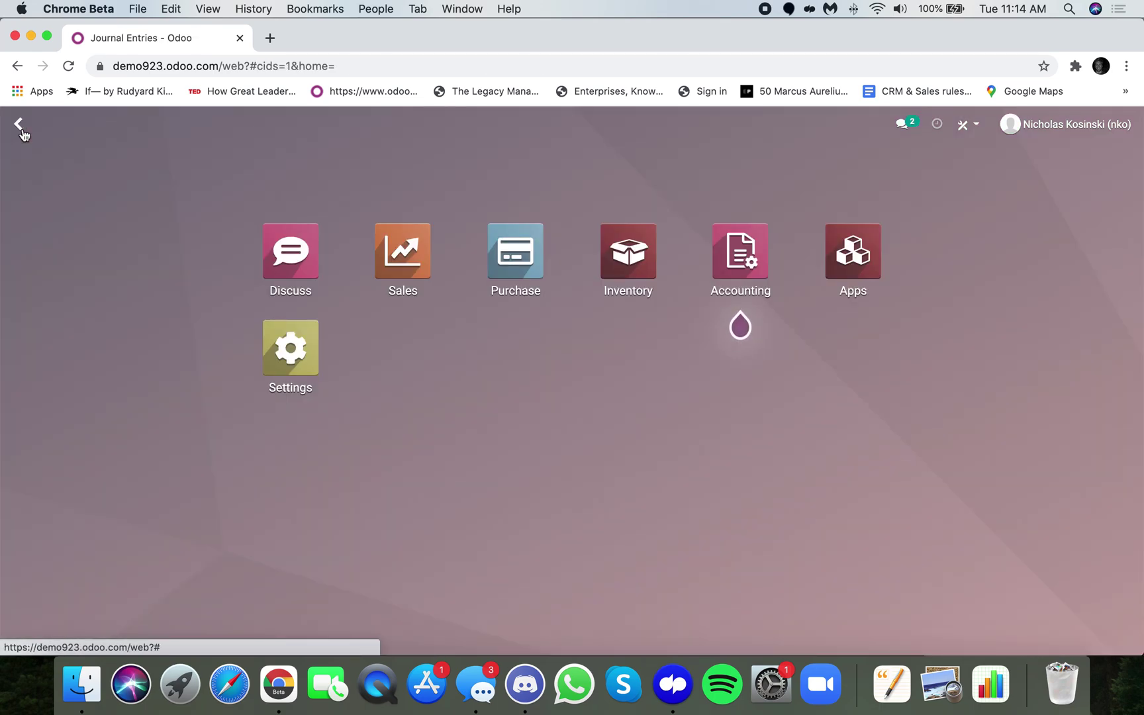